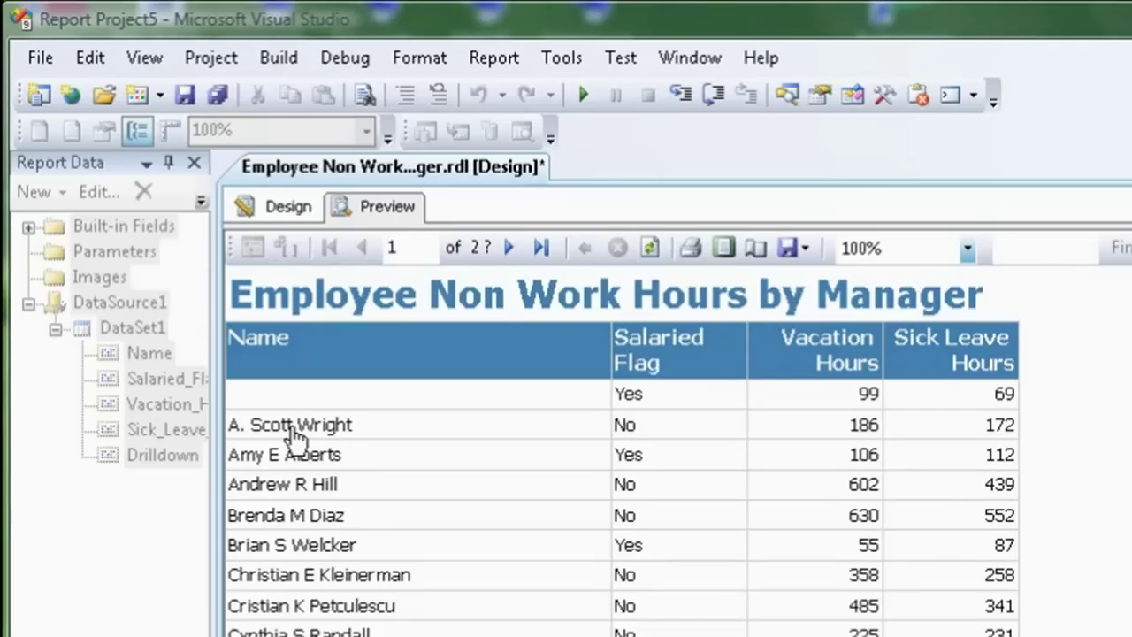
# Create the new Report Server project Report Project6, declining to save the previous report
pyautogui.click(40, 63)
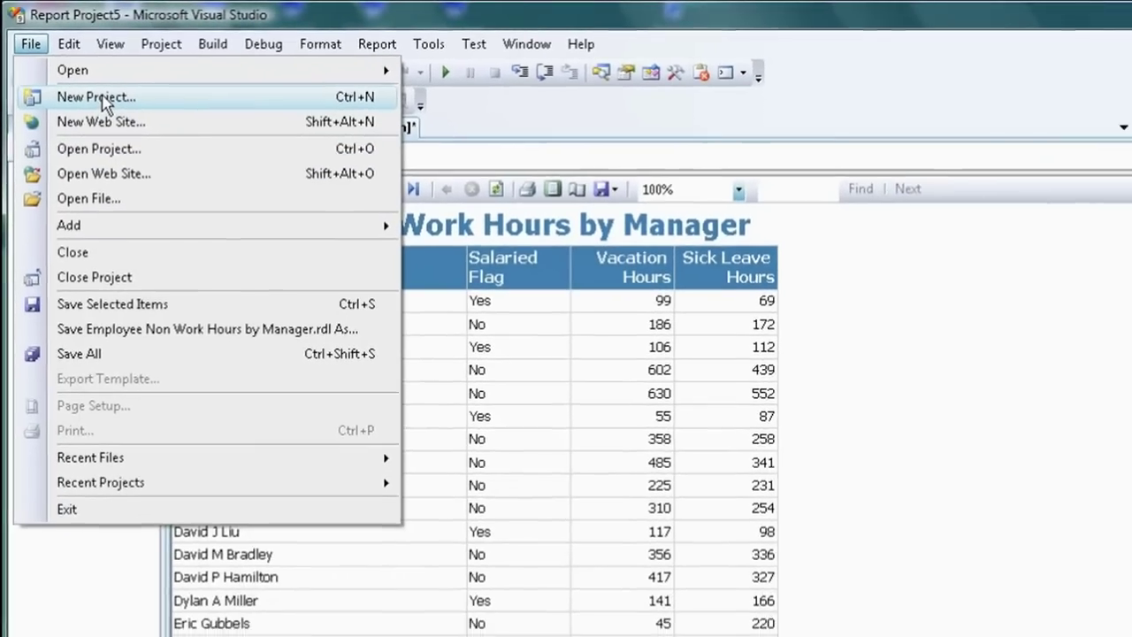
pyautogui.click(115, 127)
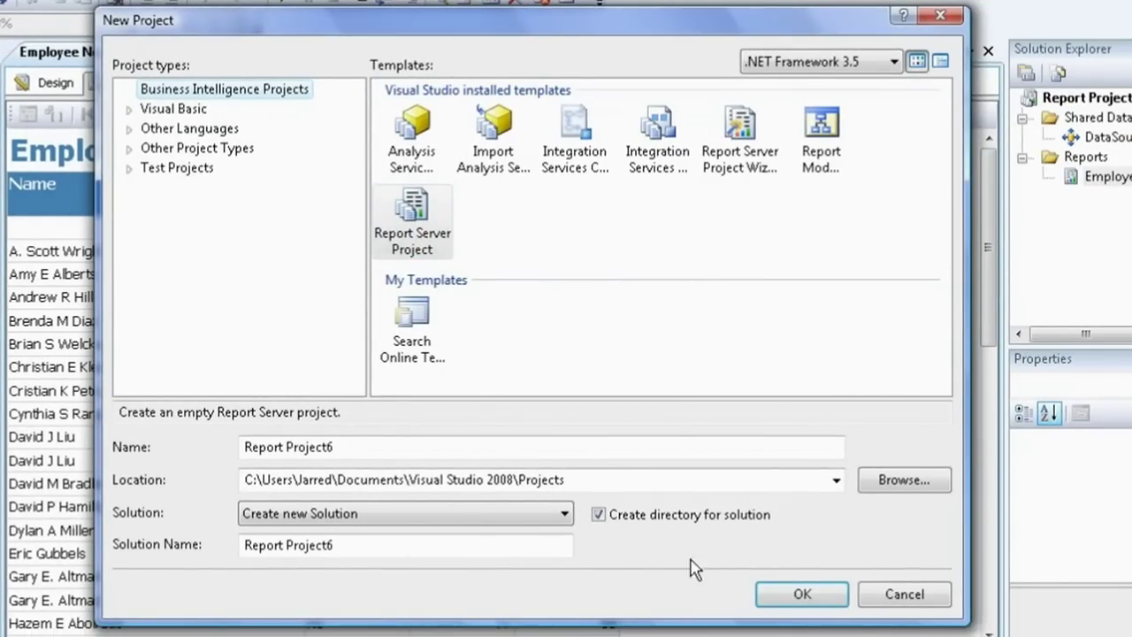
pyautogui.click(800, 599)
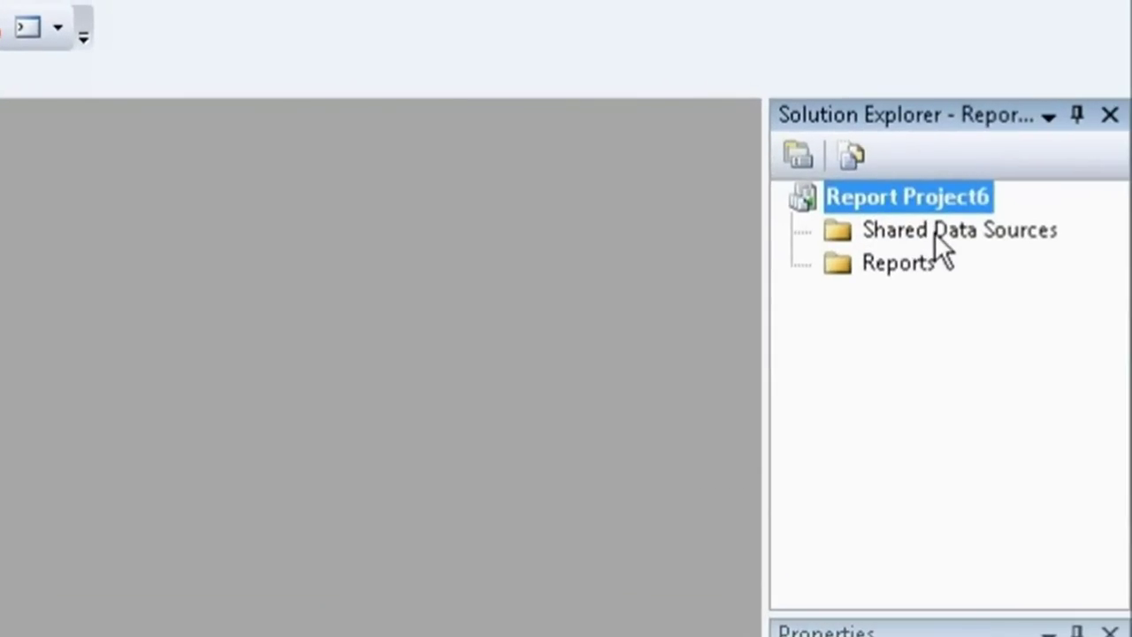
# Add shared data source DataSource1 of type SharperLight Data Provider, entering the sign-in user name
pyautogui.rightClick(935, 245)
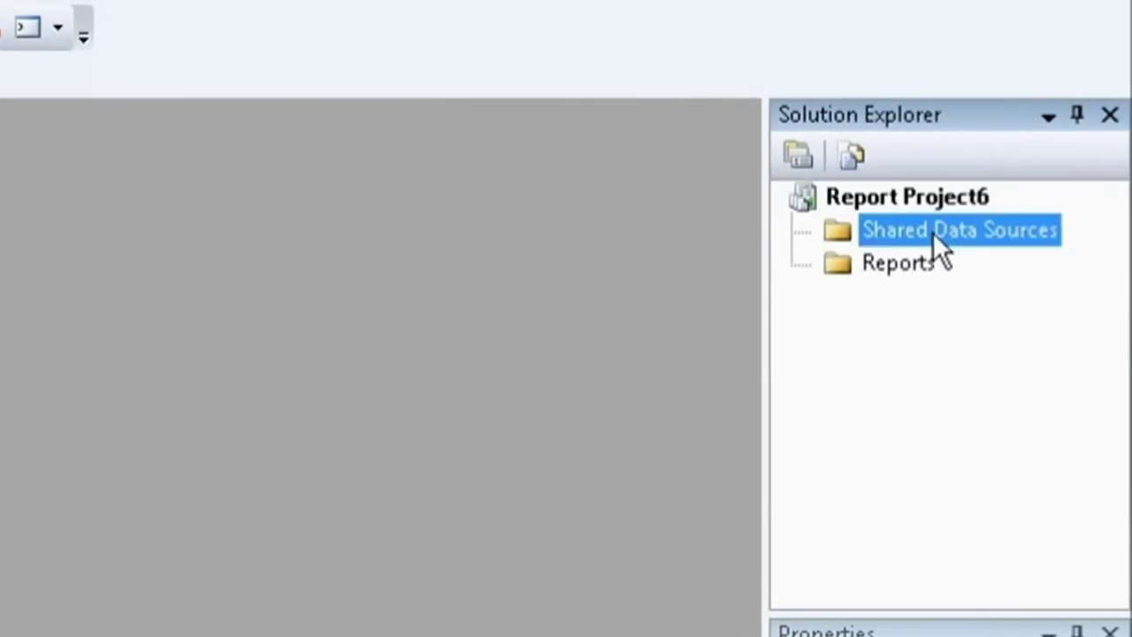
pyautogui.click(946, 255)
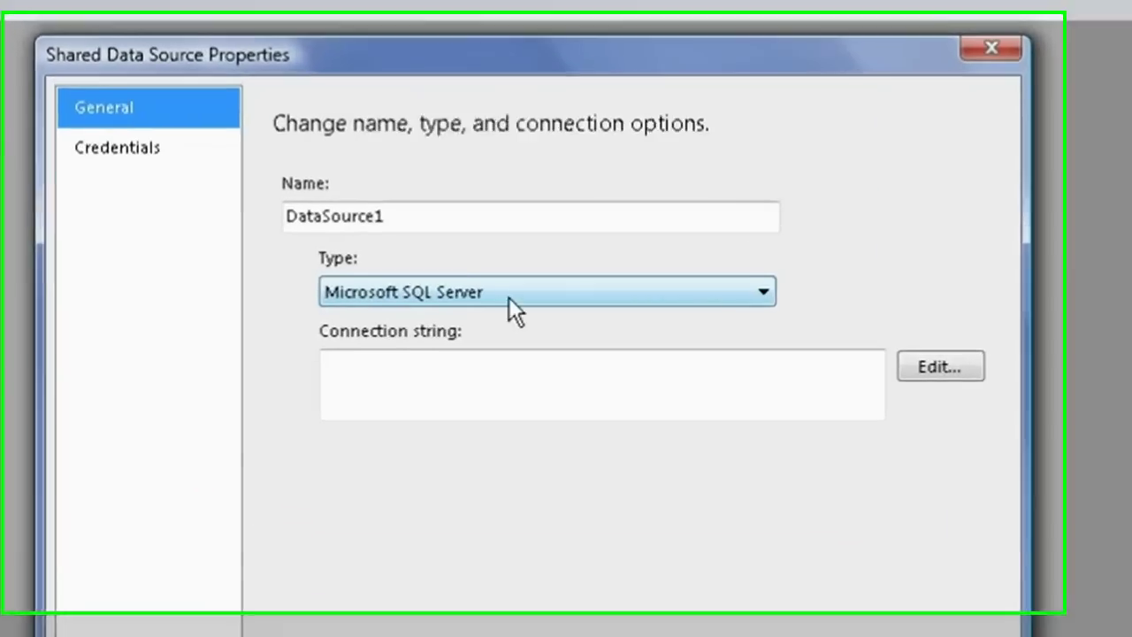
pyautogui.click(402, 276)
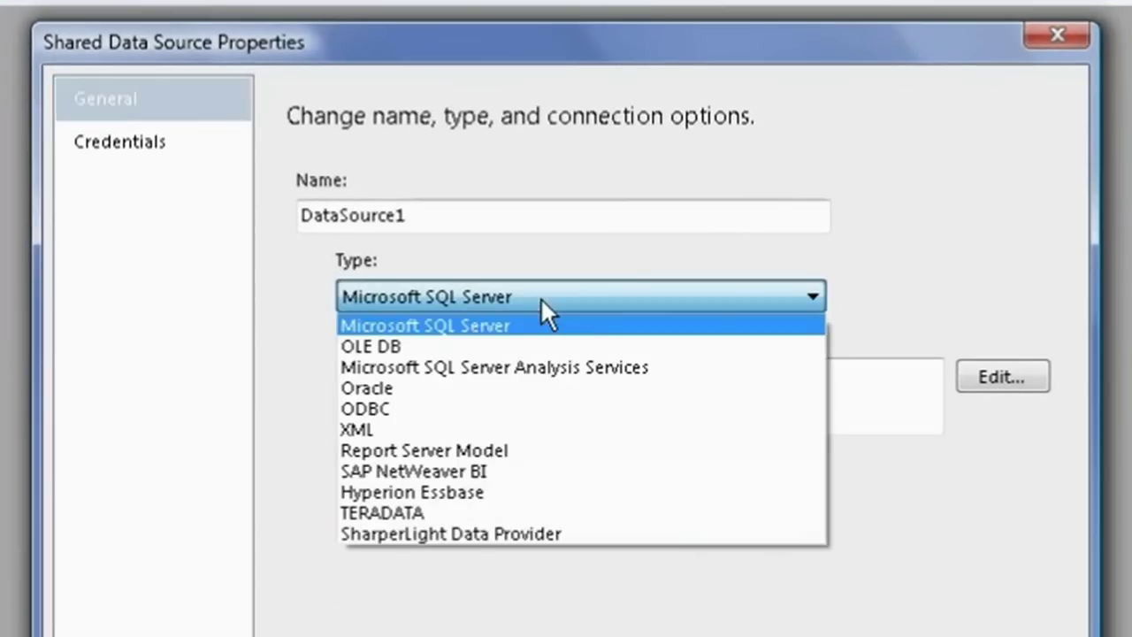
pyautogui.click(533, 534)
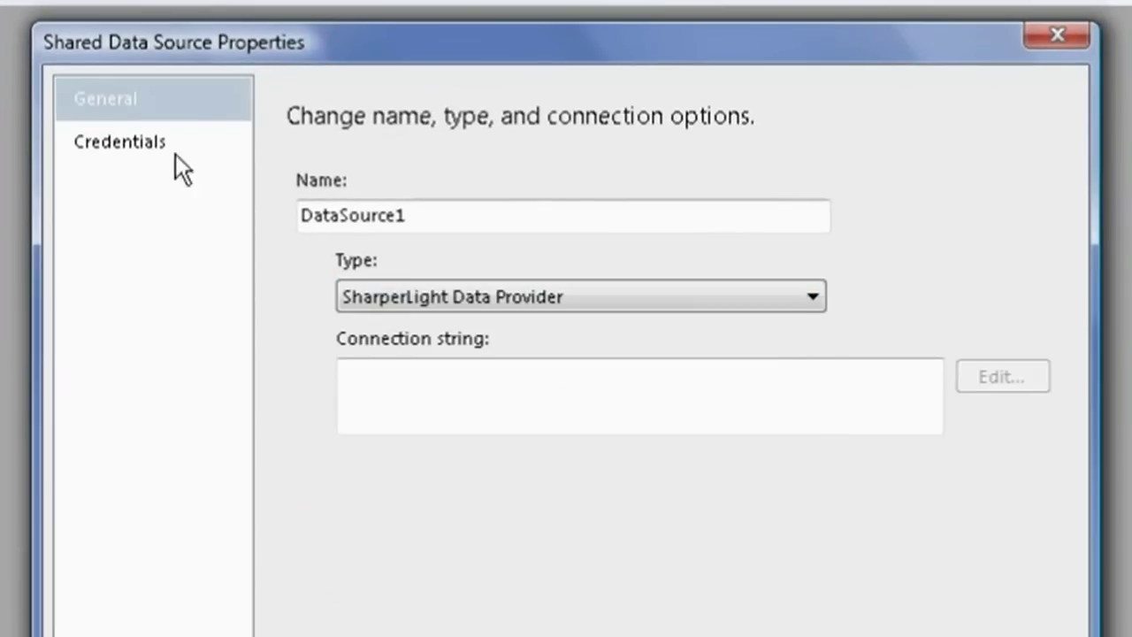
pyautogui.click(129, 145)
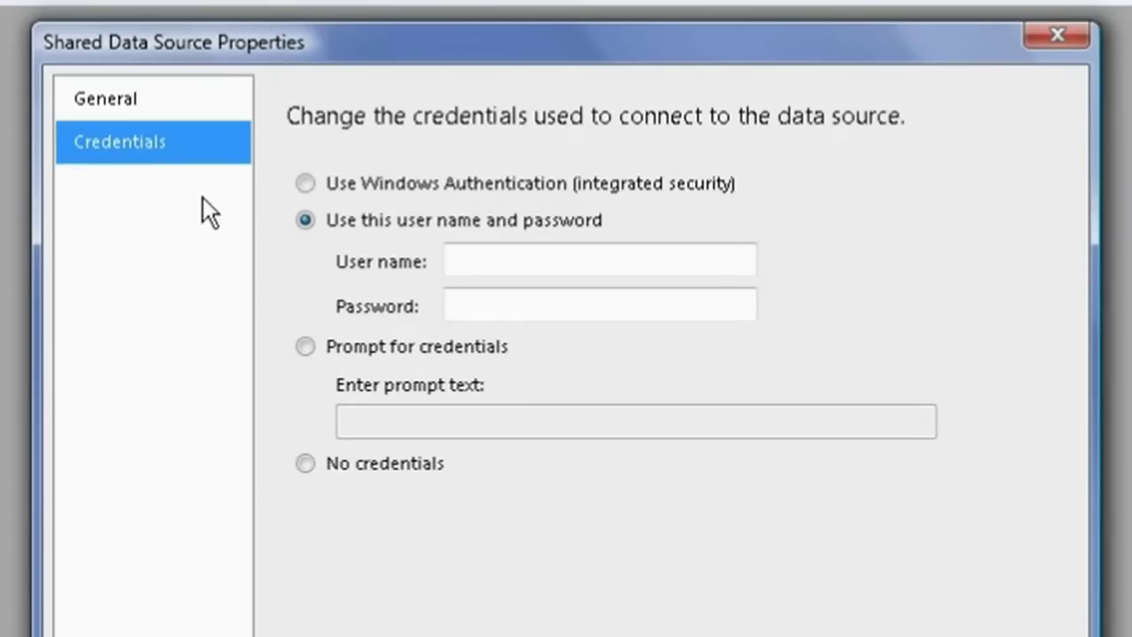
pyautogui.click(501, 261)
pyautogui.write('guest')
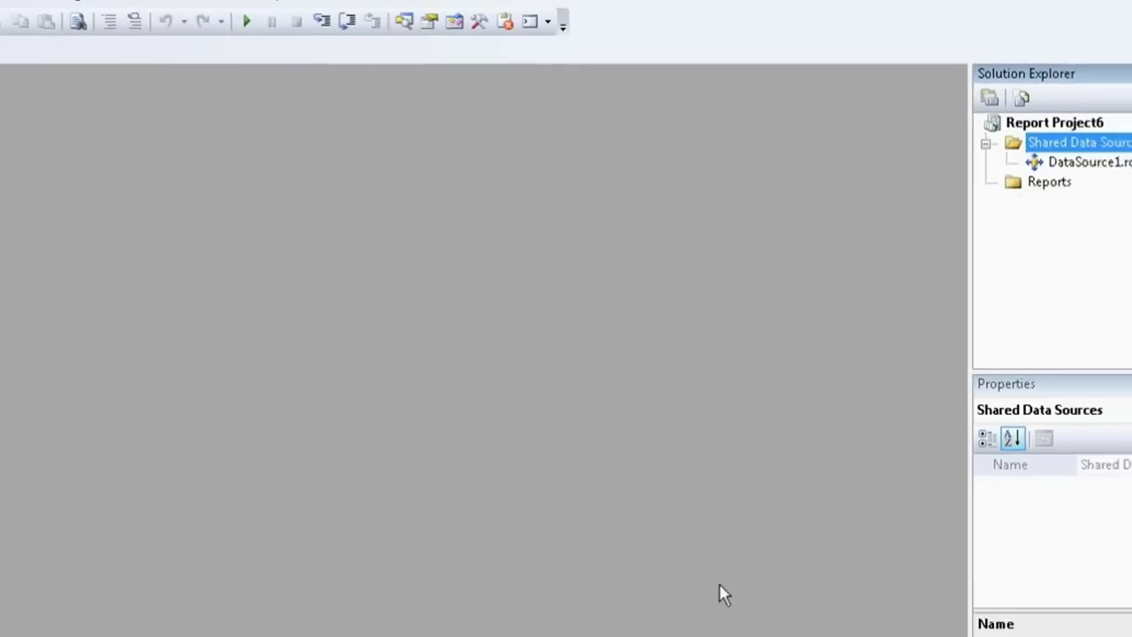
# Launch the Report Wizard for a new report and keep shared DataSource1 as its source
pyautogui.rightClick(972, 190)
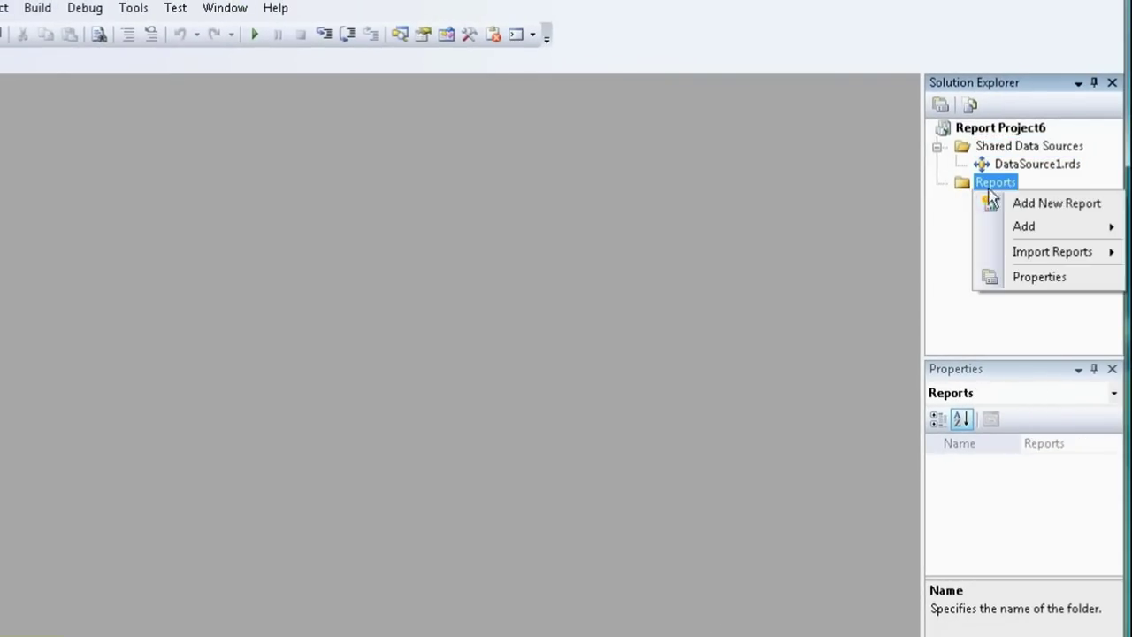
pyautogui.click(1049, 205)
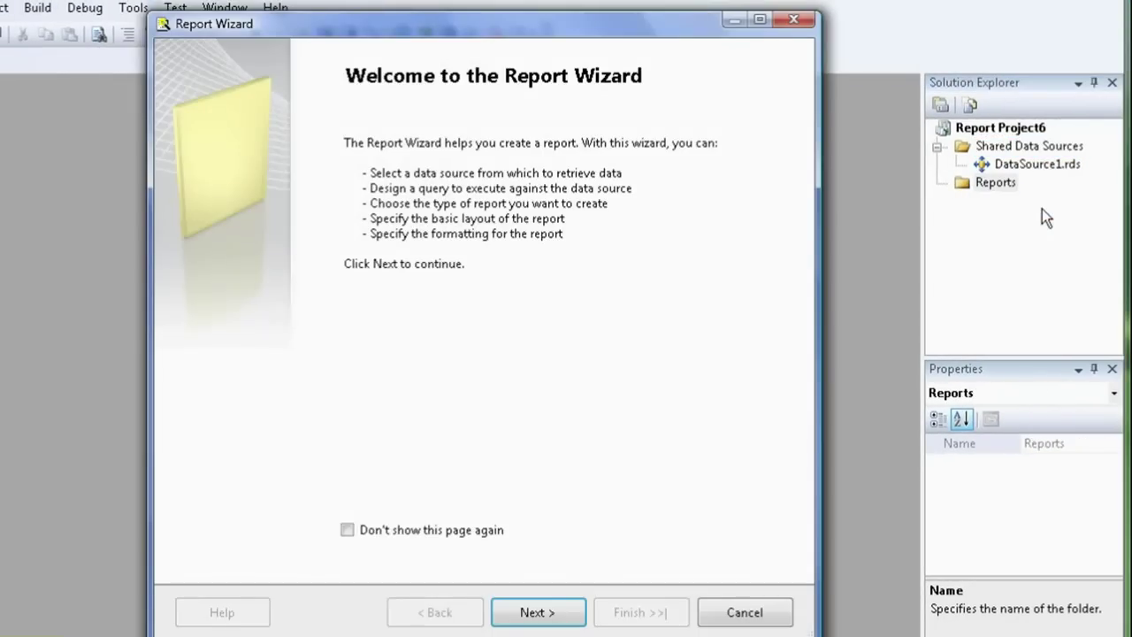
pyautogui.click(543, 614)
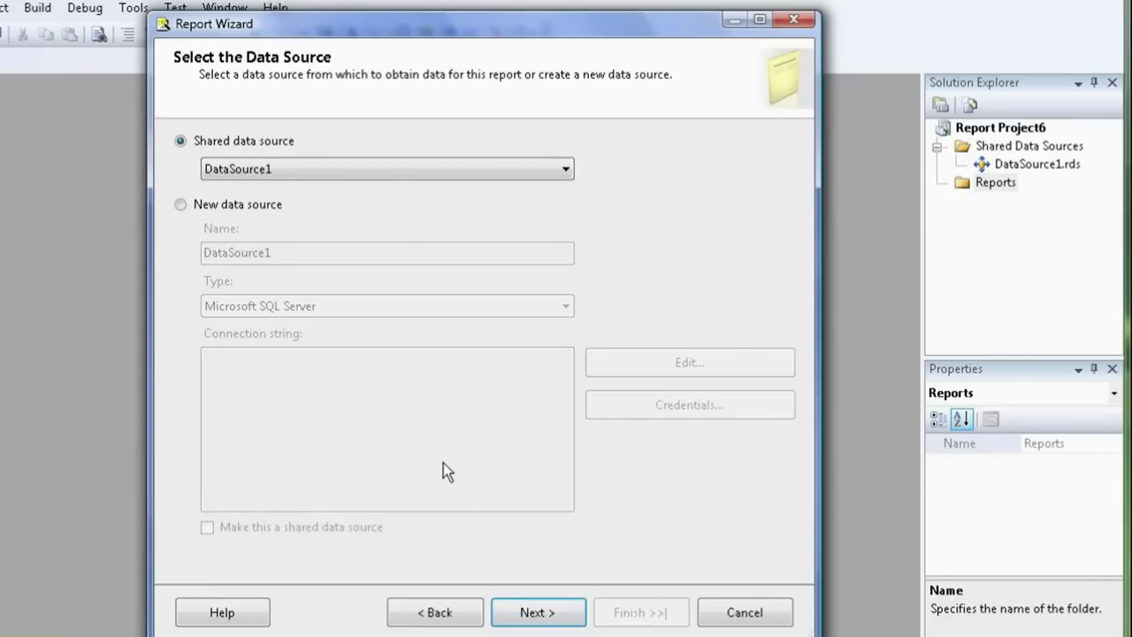
pyautogui.click(533, 615)
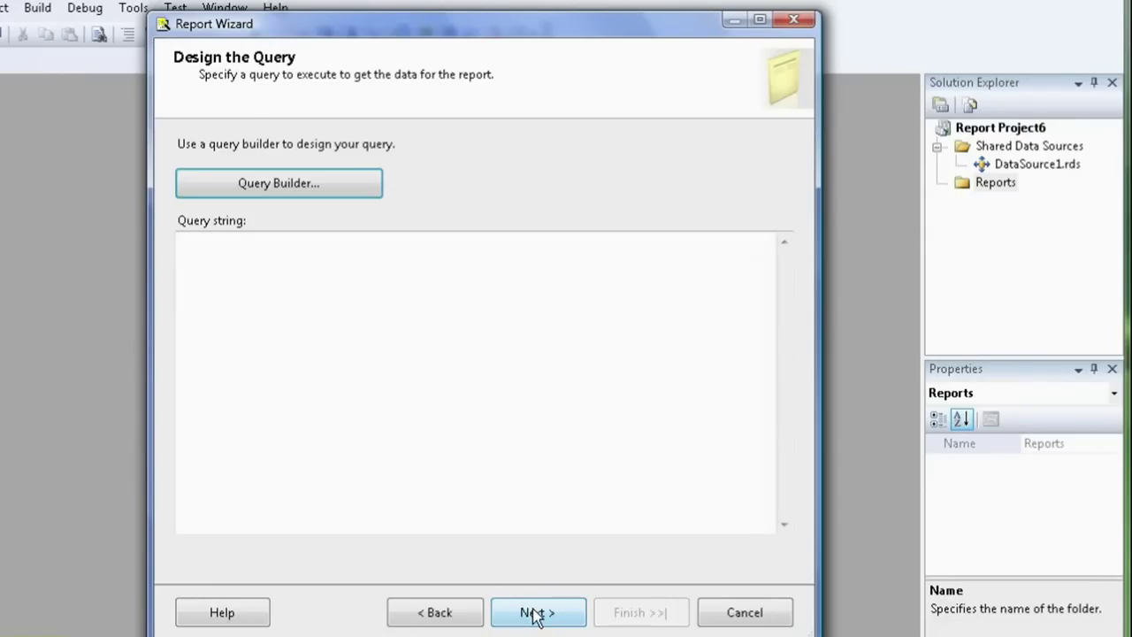
# Query the Human Resources Employee table for Name, Salaried Flag, Vacation Hours and Sick Leave Hours
pyautogui.click(277, 184)
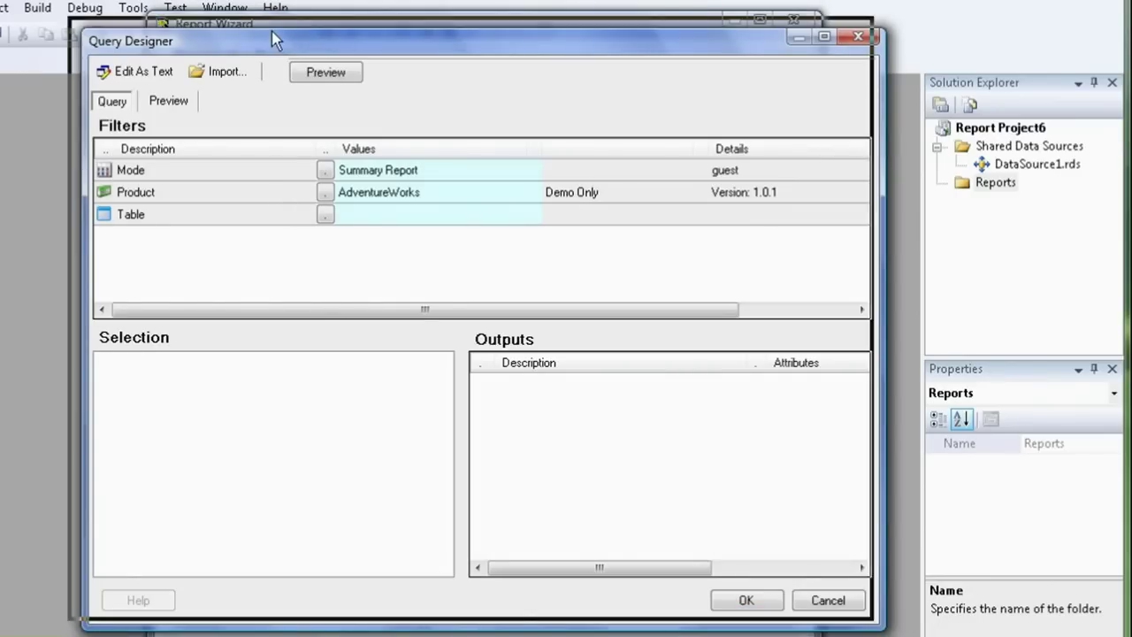
pyautogui.moveTo(274, 40); pyautogui.dragTo(269, 16)
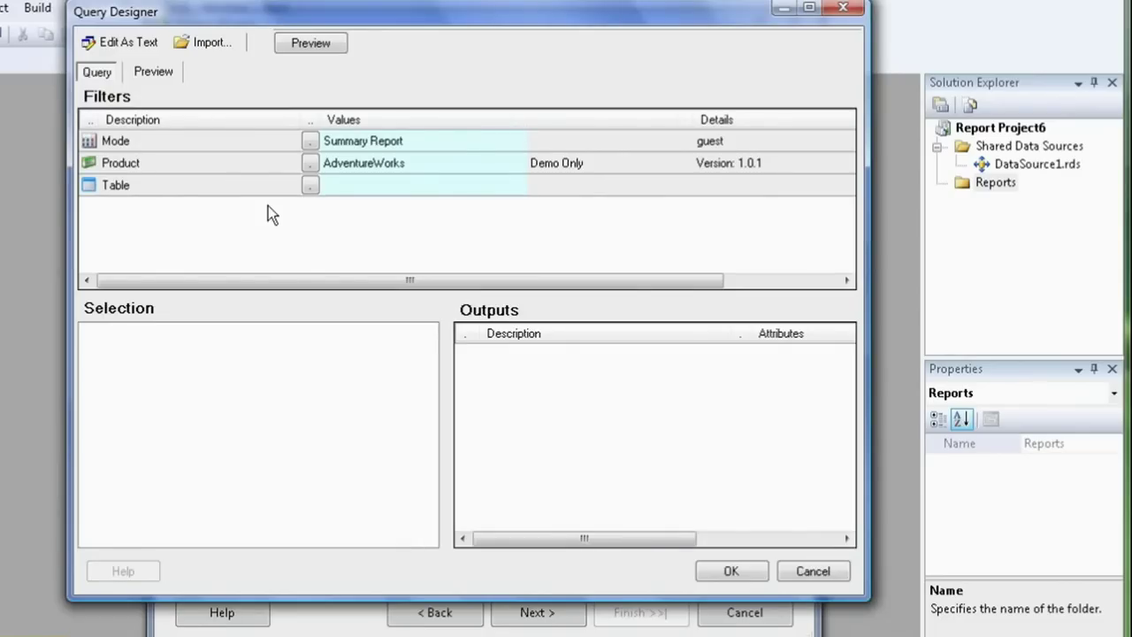
pyautogui.click(311, 186)
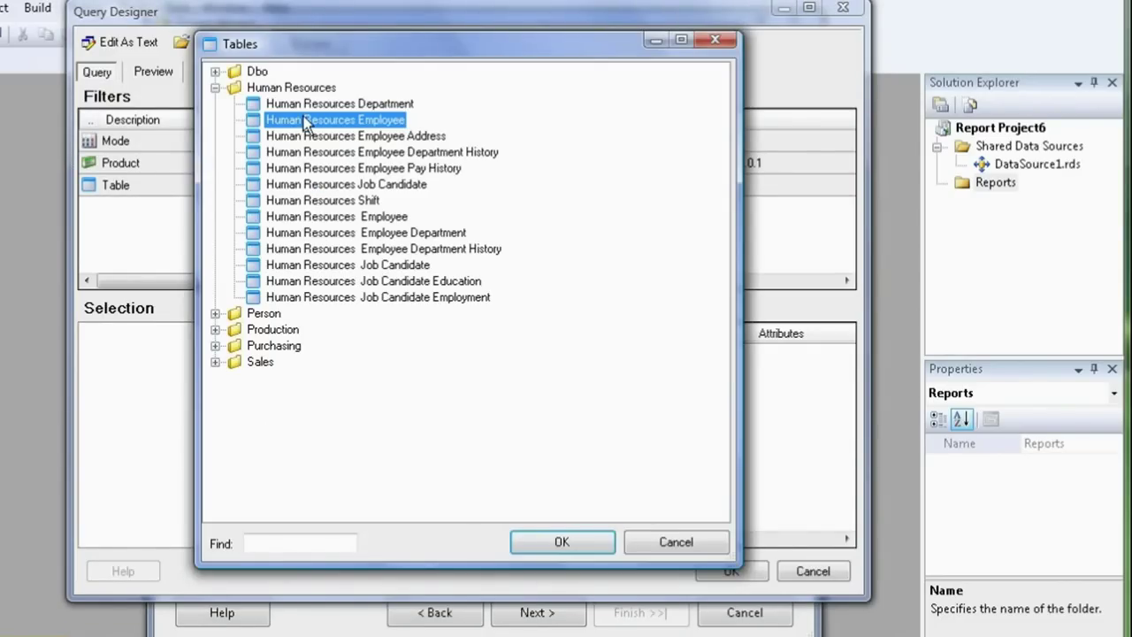
pyautogui.doubleClick(303, 116)
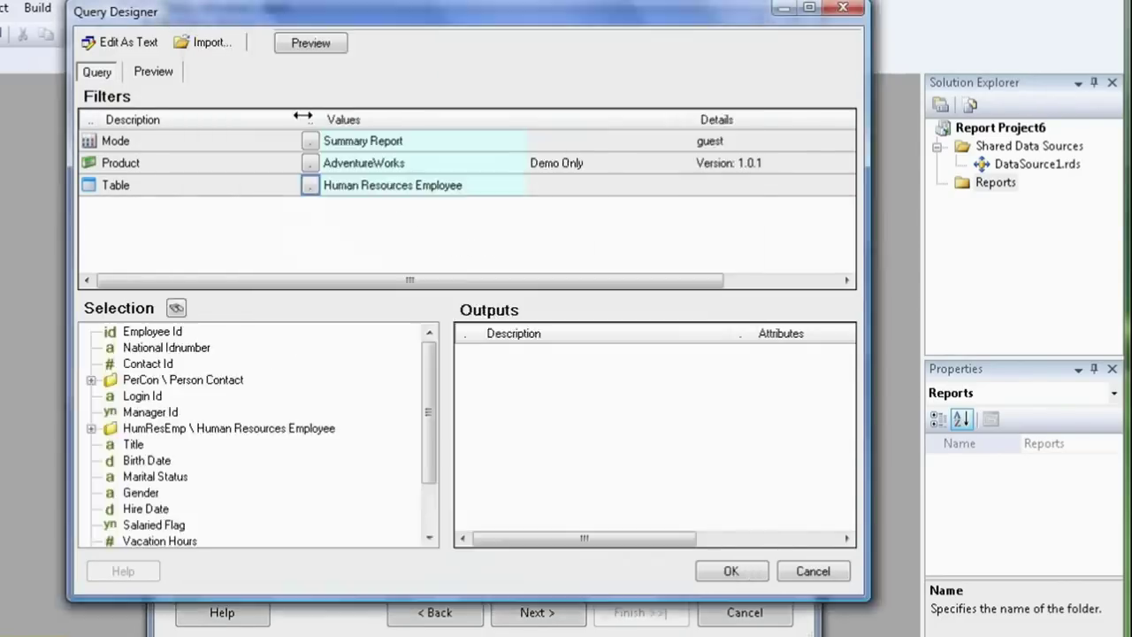
pyautogui.click(91, 428)
pyautogui.click(109, 492)
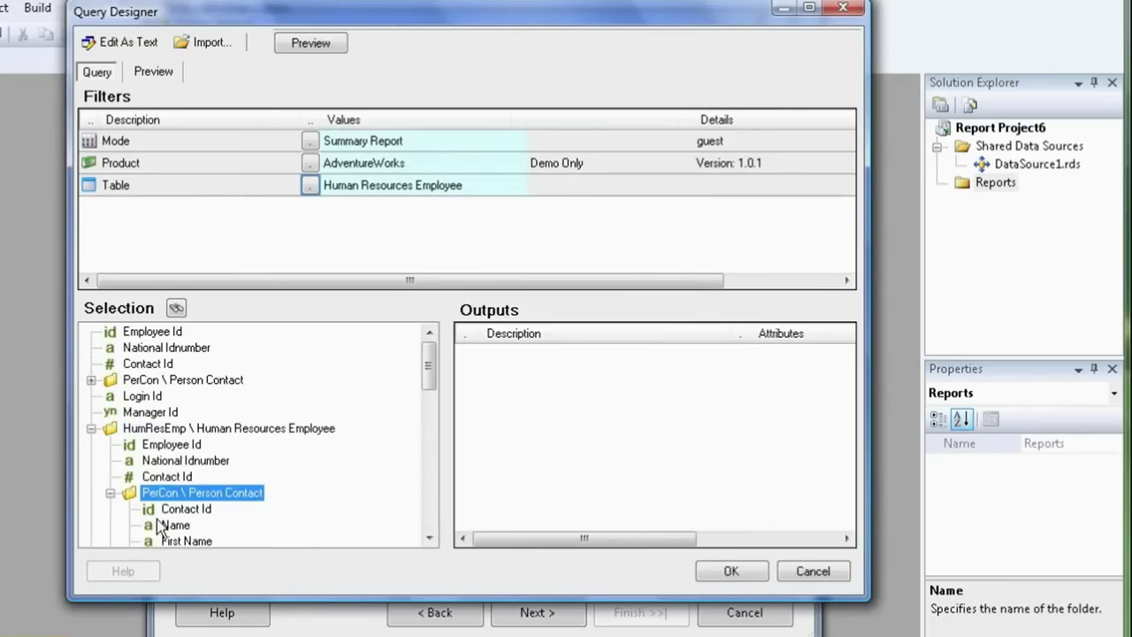
pyautogui.doubleClick(175, 526)
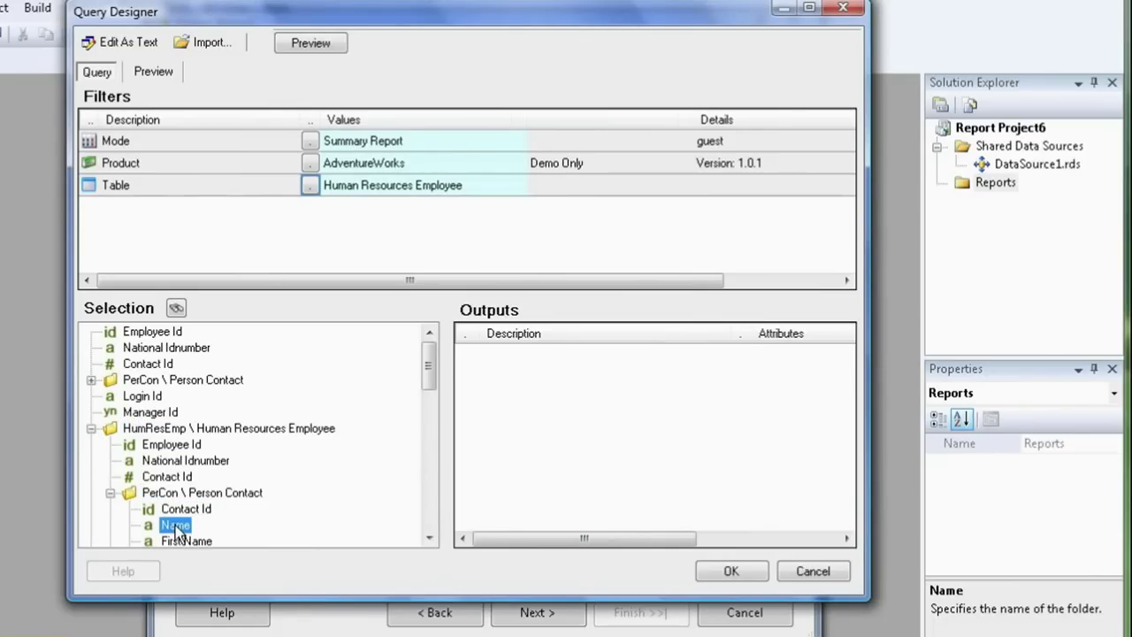
pyautogui.click(91, 428)
pyautogui.scroll(-2, 333, 454)
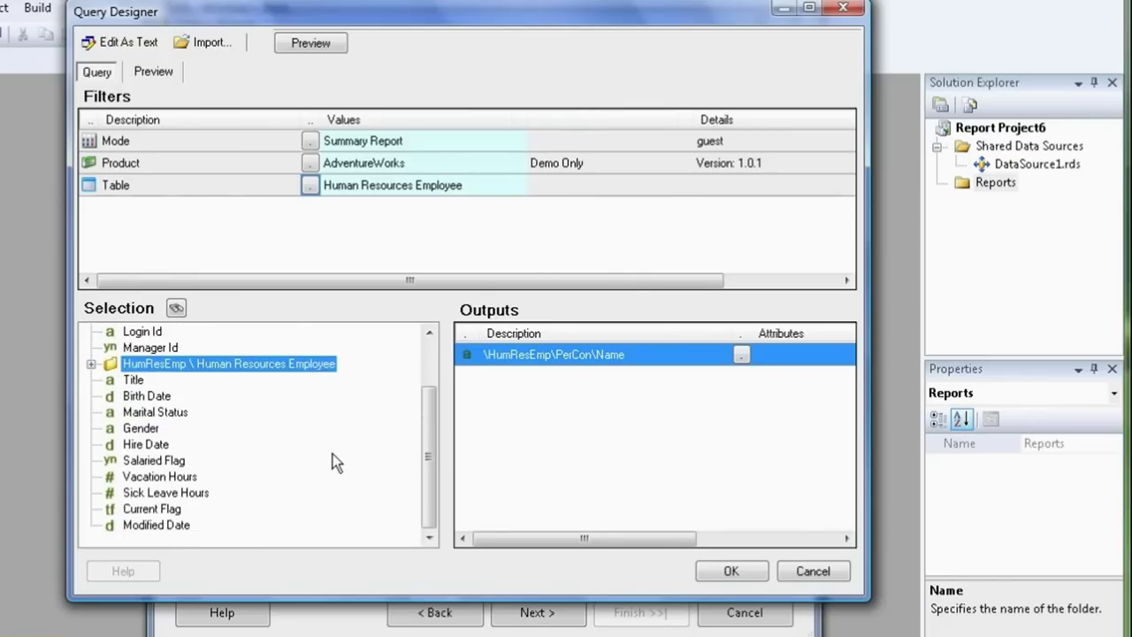
pyautogui.doubleClick(148, 463)
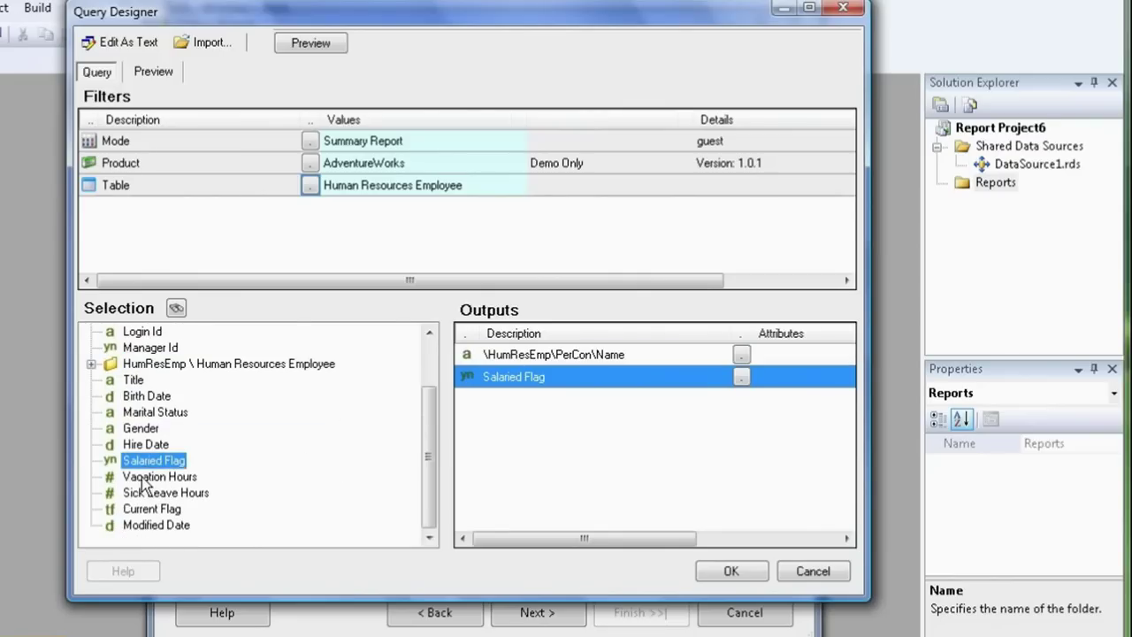
pyautogui.doubleClick(144, 478)
pyautogui.doubleClick(151, 494)
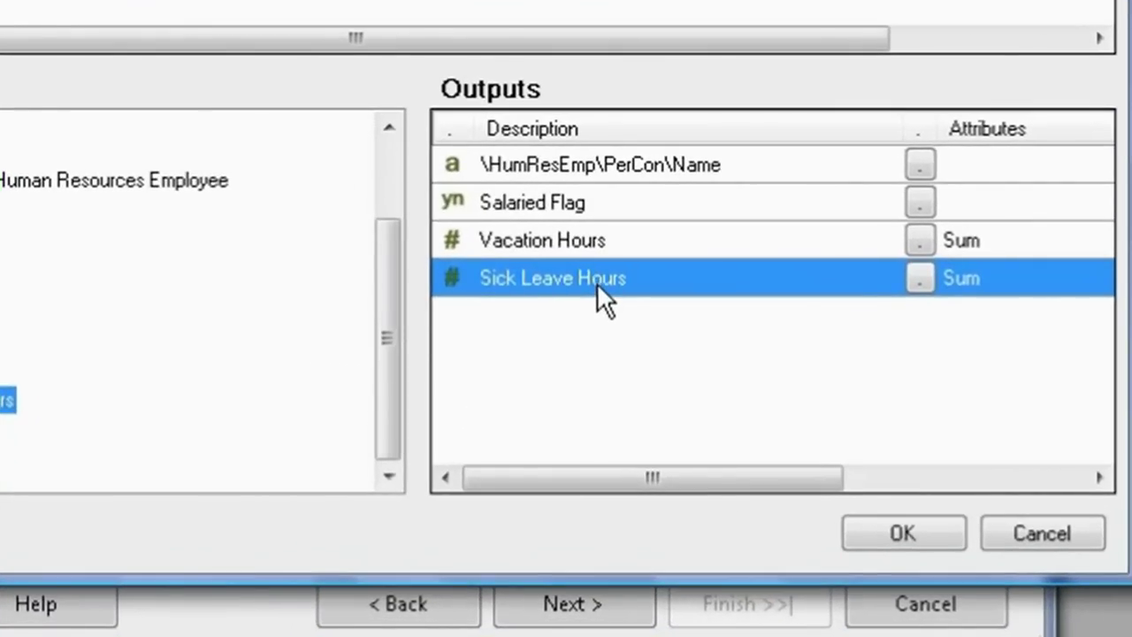
# Add a Drilldown link column, preview the employee results, and accept the query
pyautogui.rightClick(597, 283)
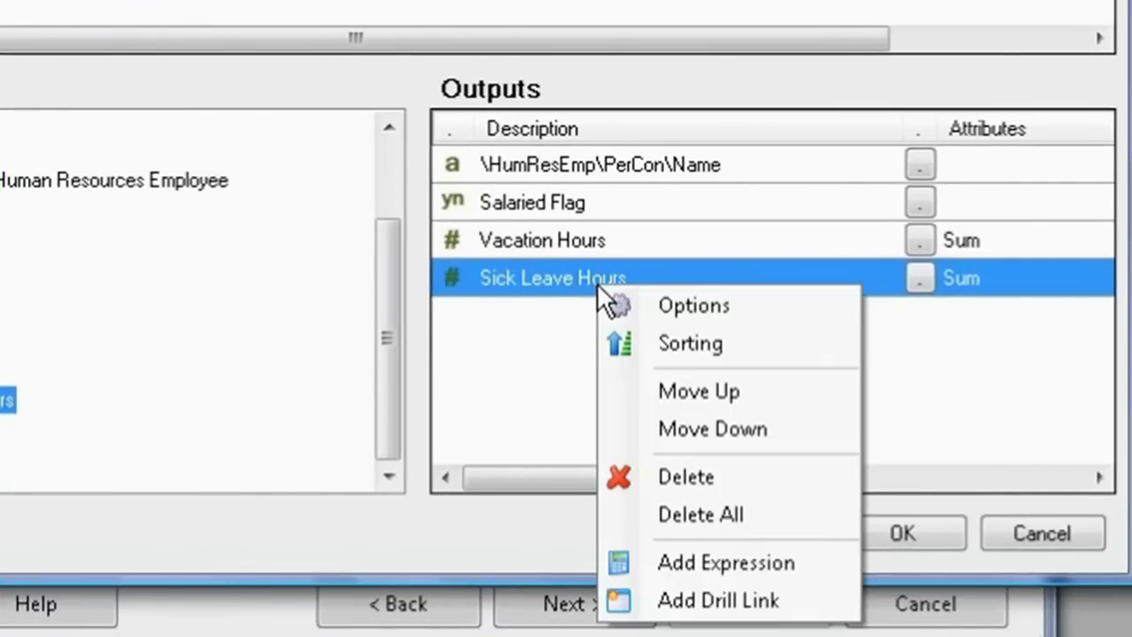
pyautogui.click(768, 593)
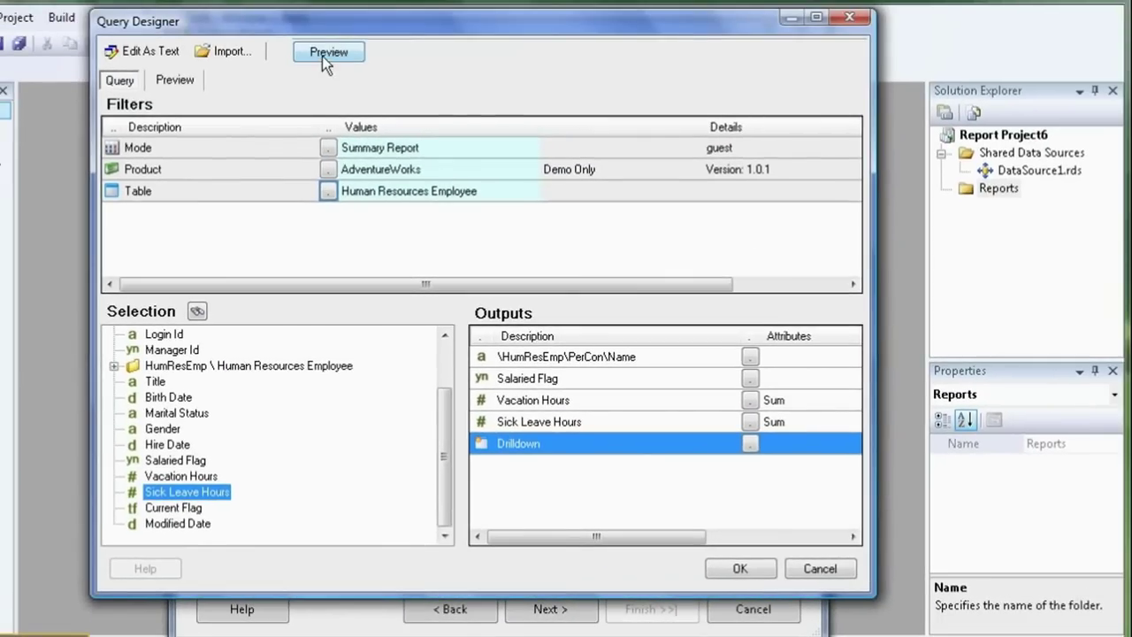
pyautogui.click(323, 59)
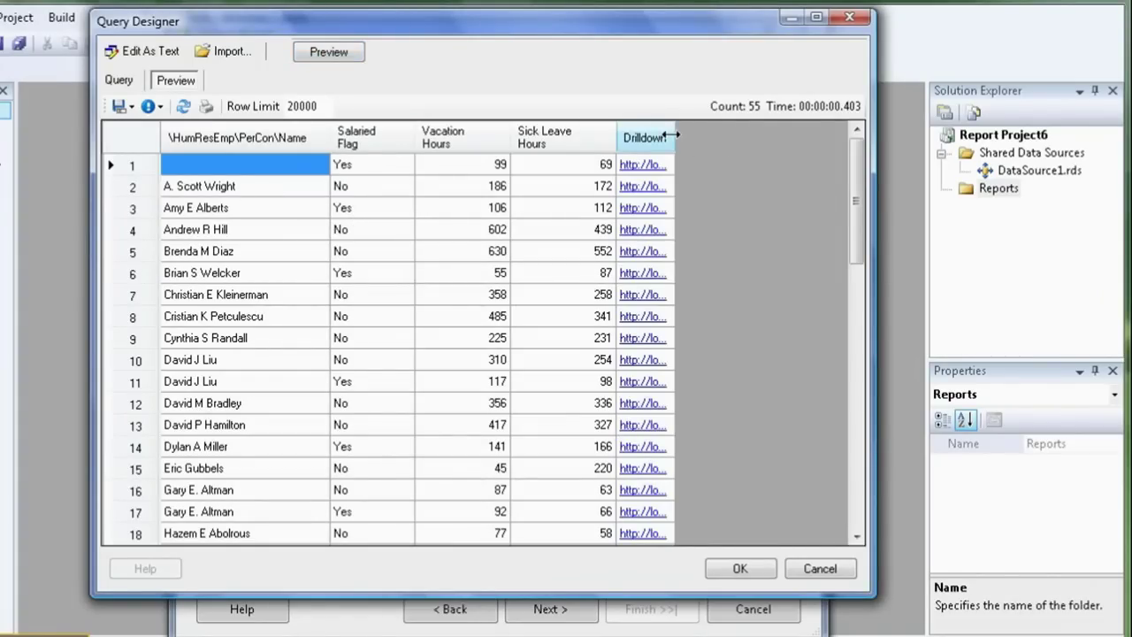
pyautogui.moveTo(673, 135); pyautogui.dragTo(776, 135)
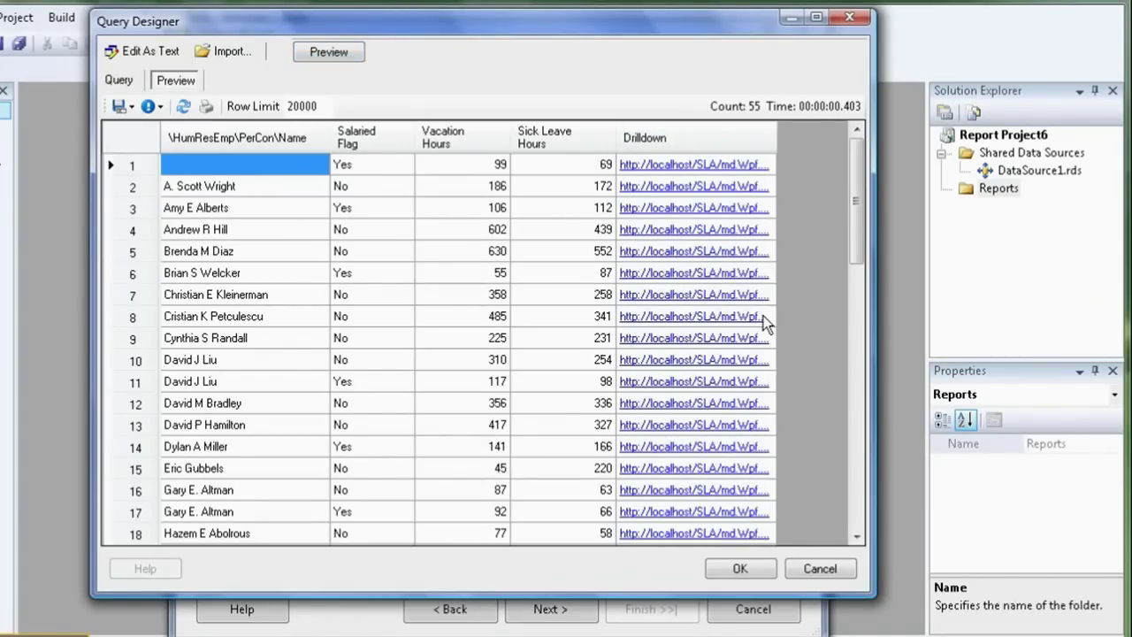
pyautogui.click(742, 567)
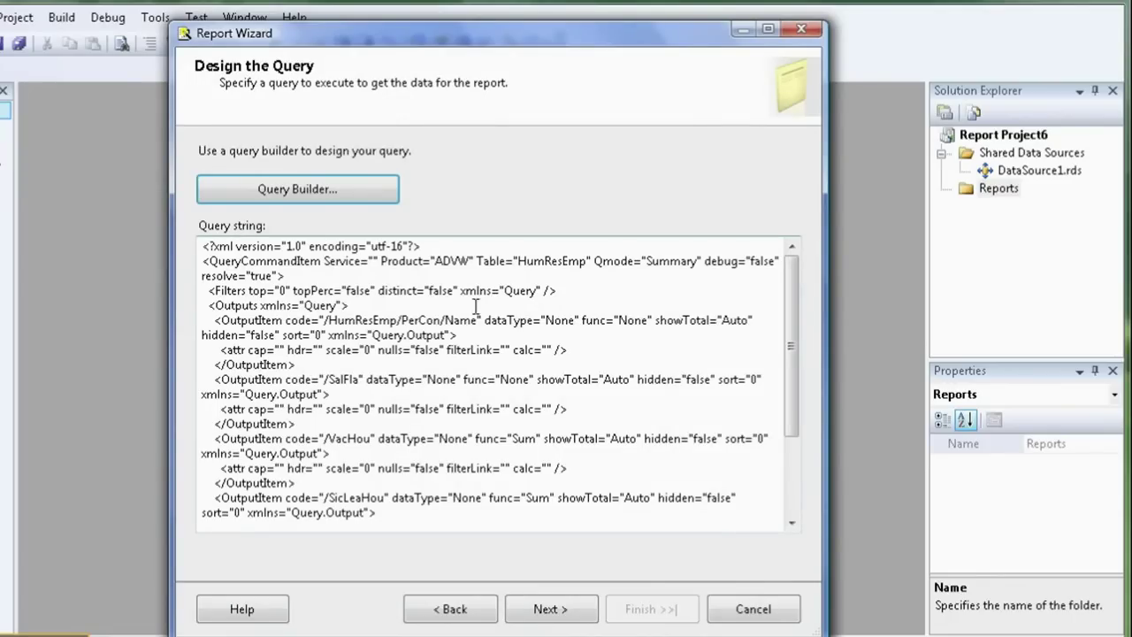
pyautogui.moveTo(790, 313); pyautogui.dragTo(790, 407)
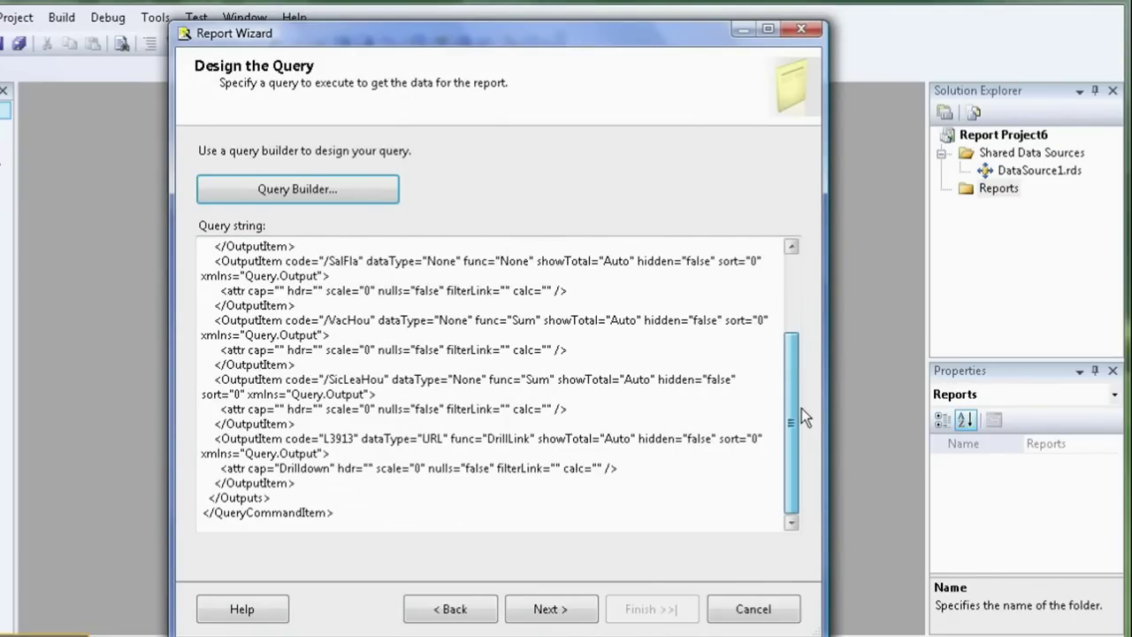
# Choose a Tabular report with Name, Salaried_Flag, Vacation_Hours and Sick_Leave_Hours as detail fields
pyautogui.click(564, 608)
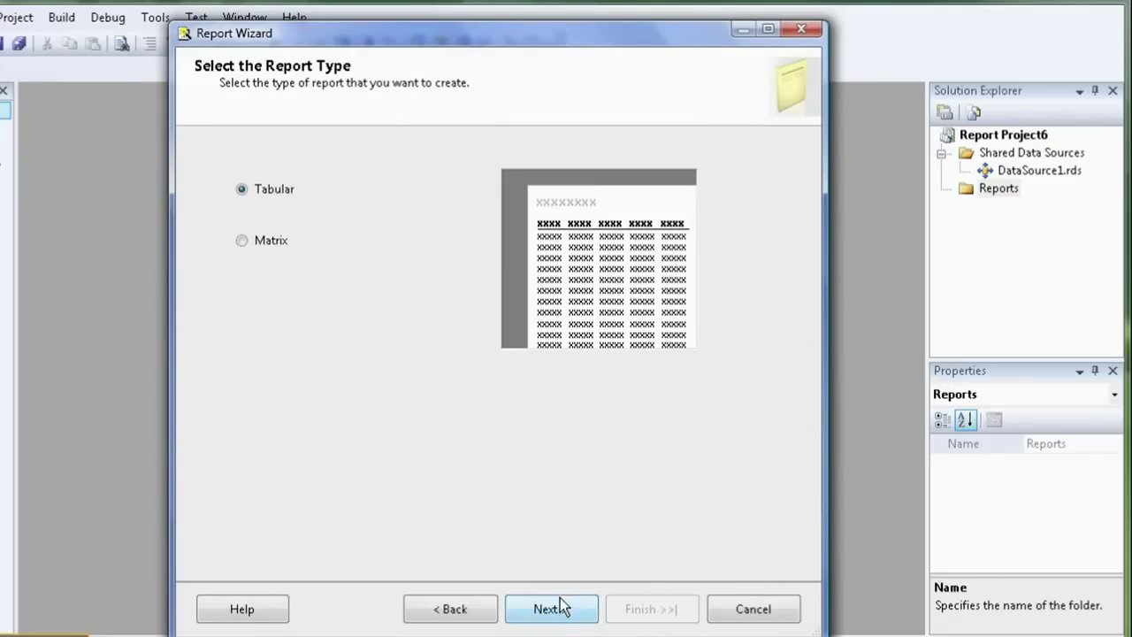
pyautogui.click(560, 608)
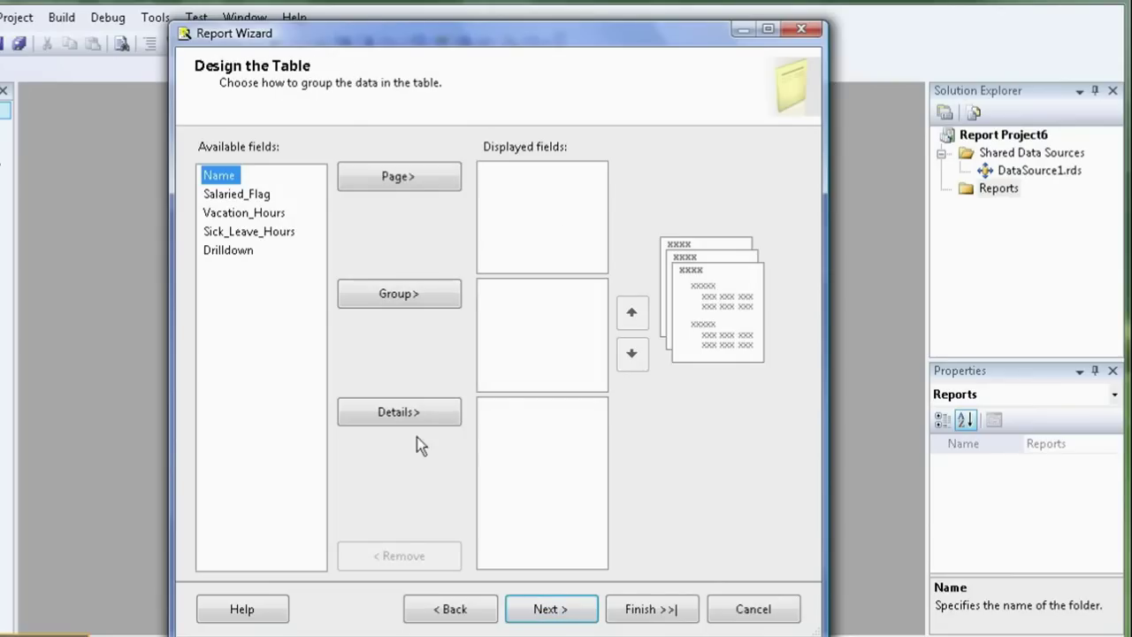
pyautogui.click(412, 413)
pyautogui.click(413, 413)
pyautogui.click(412, 413)
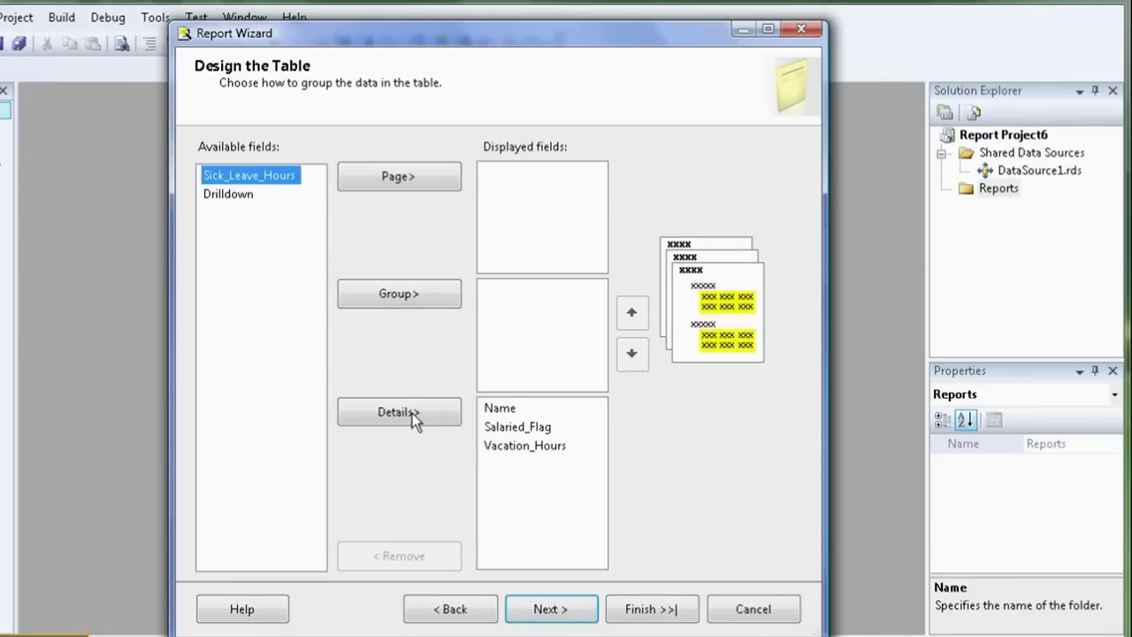
pyautogui.click(412, 413)
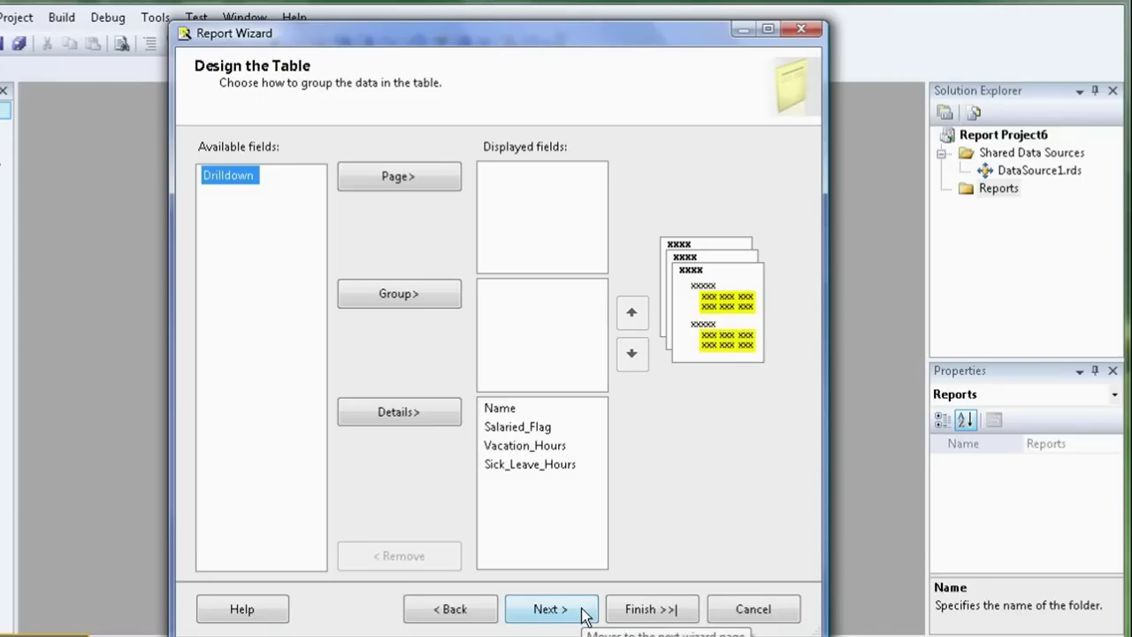
# Name the report 'Employee Non Work Hours By Manager' and finish the wizard
pyautogui.click(648, 610)
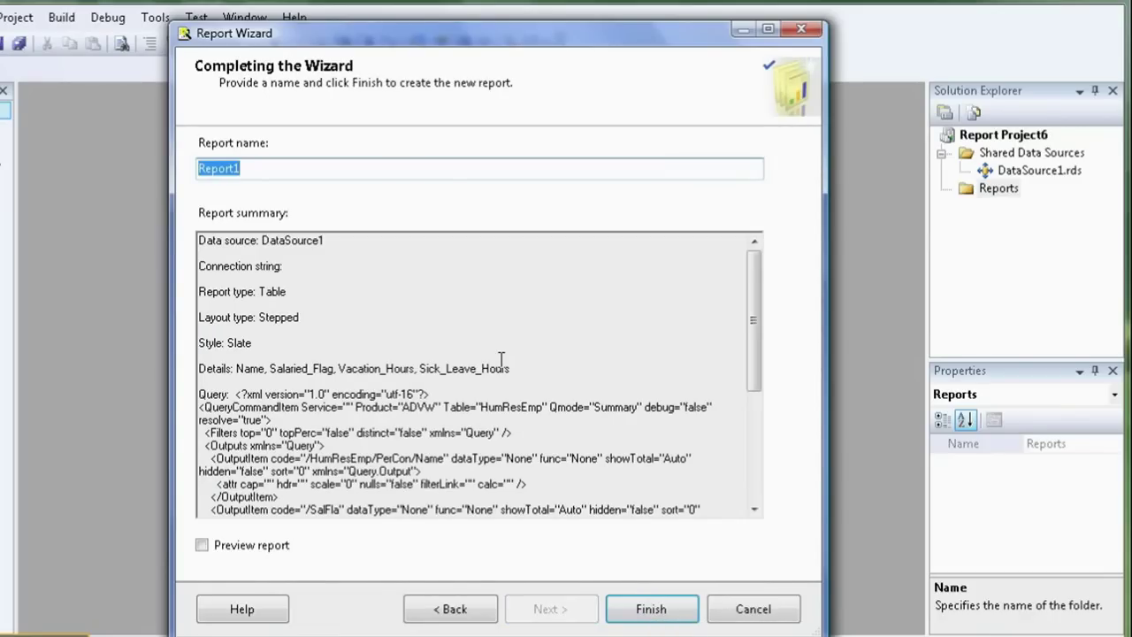
pyautogui.write('Employee')
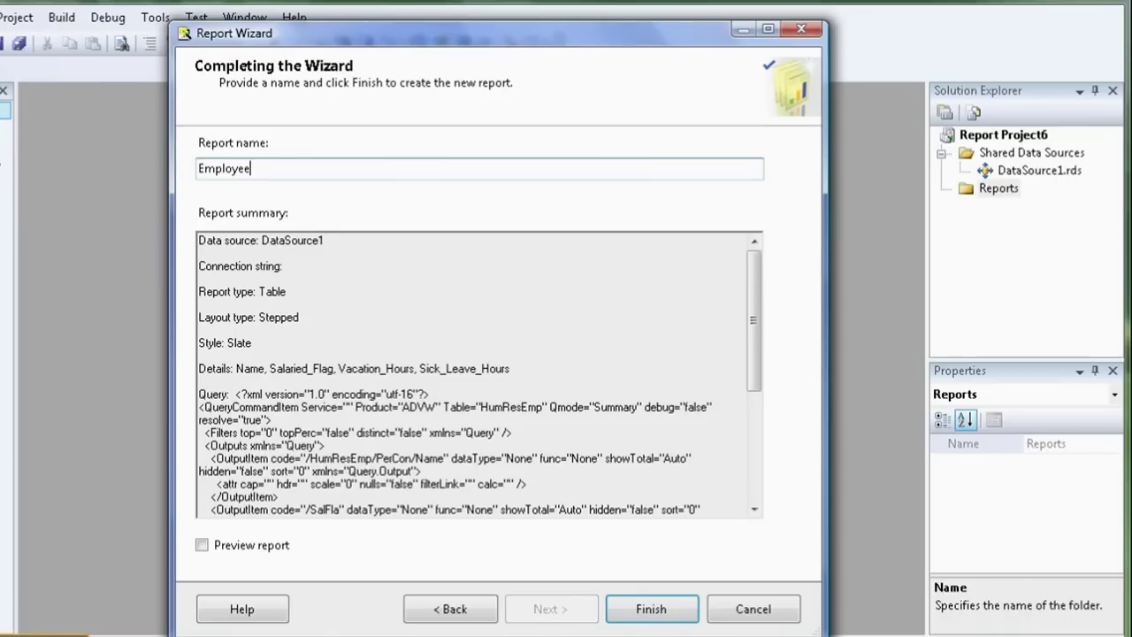
pyautogui.write(' Non Work Hours')
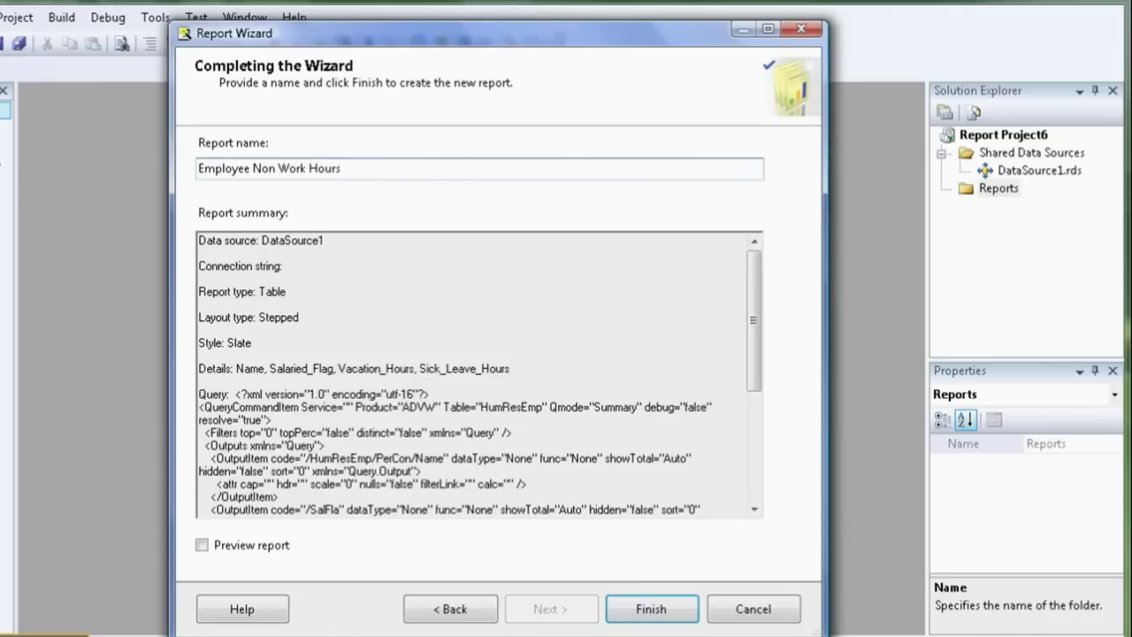
pyautogui.write(' By Manager')
pyautogui.click(650, 609)
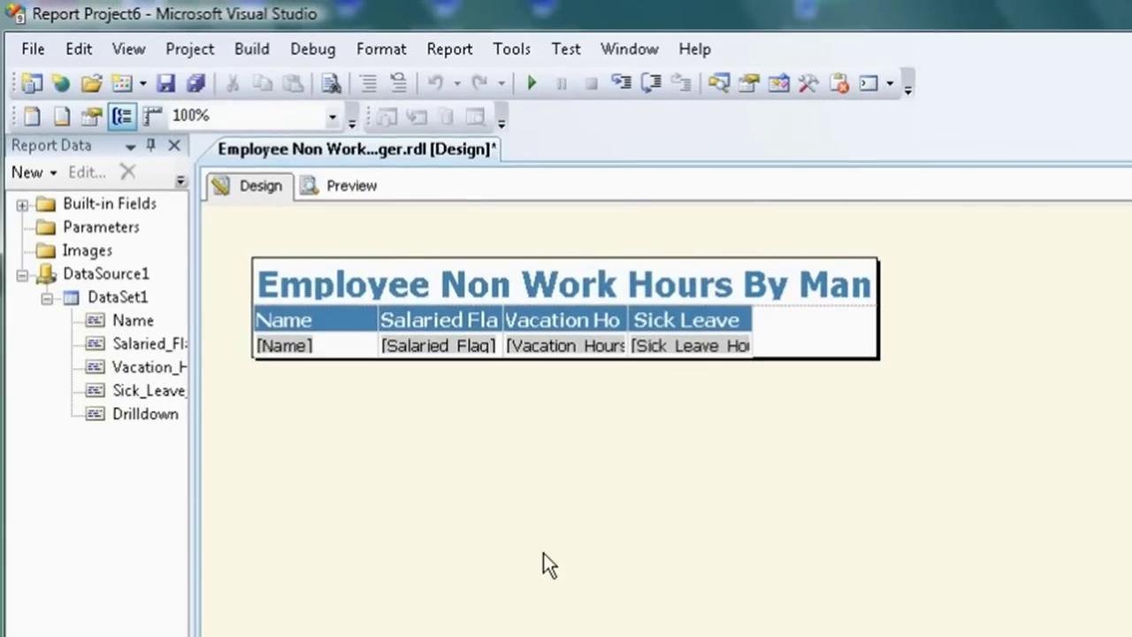
pyautogui.click(352, 187)
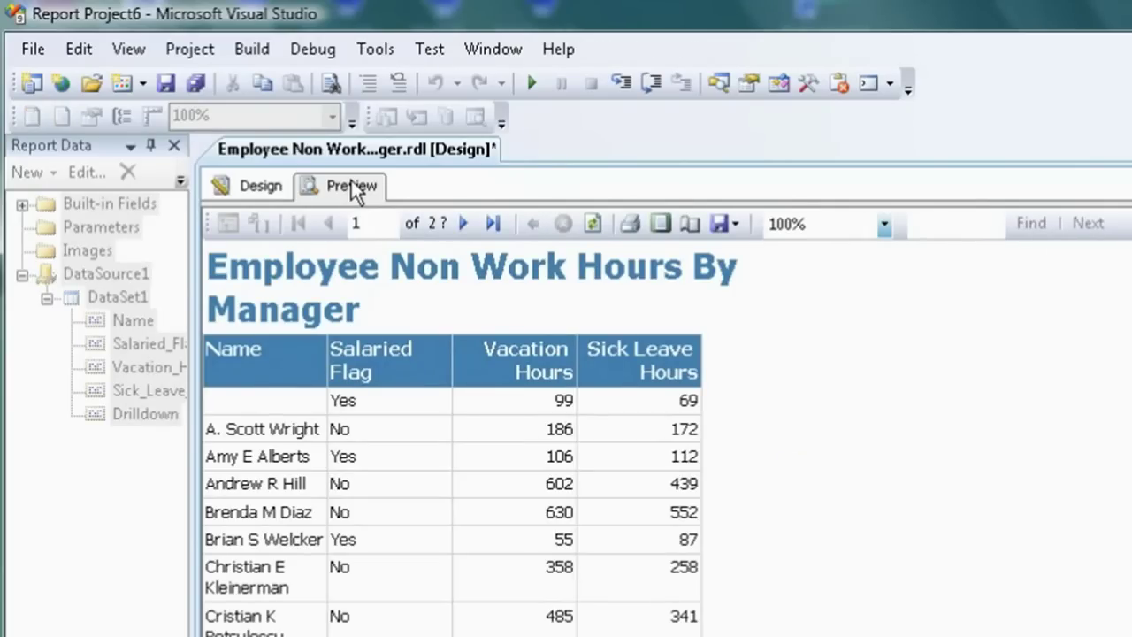
pyautogui.click(269, 189)
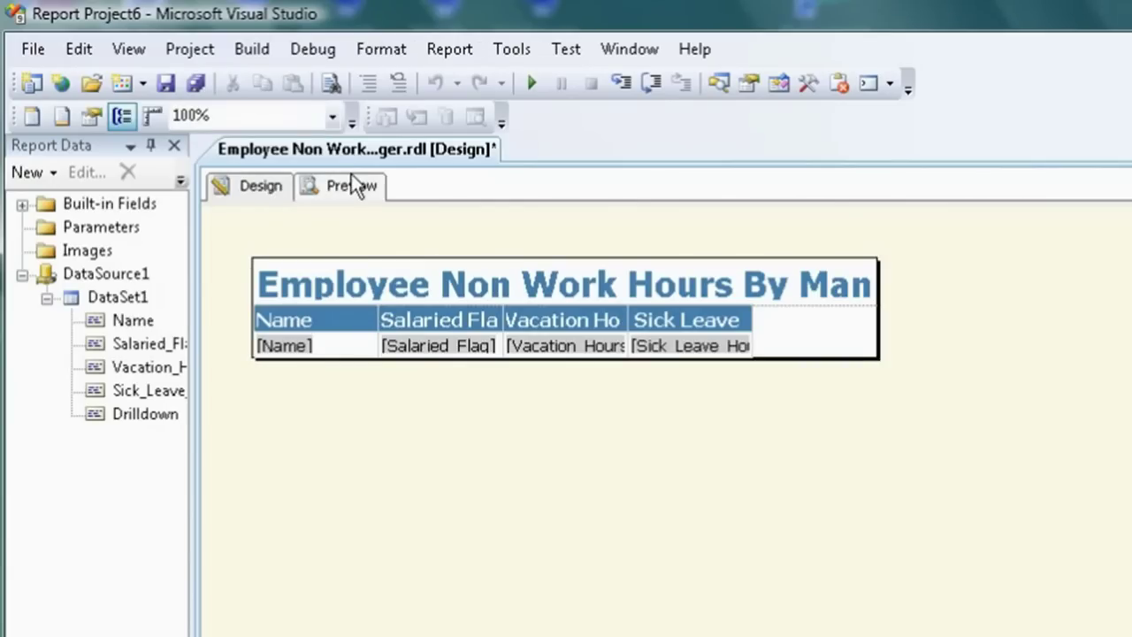
pyautogui.click(345, 197)
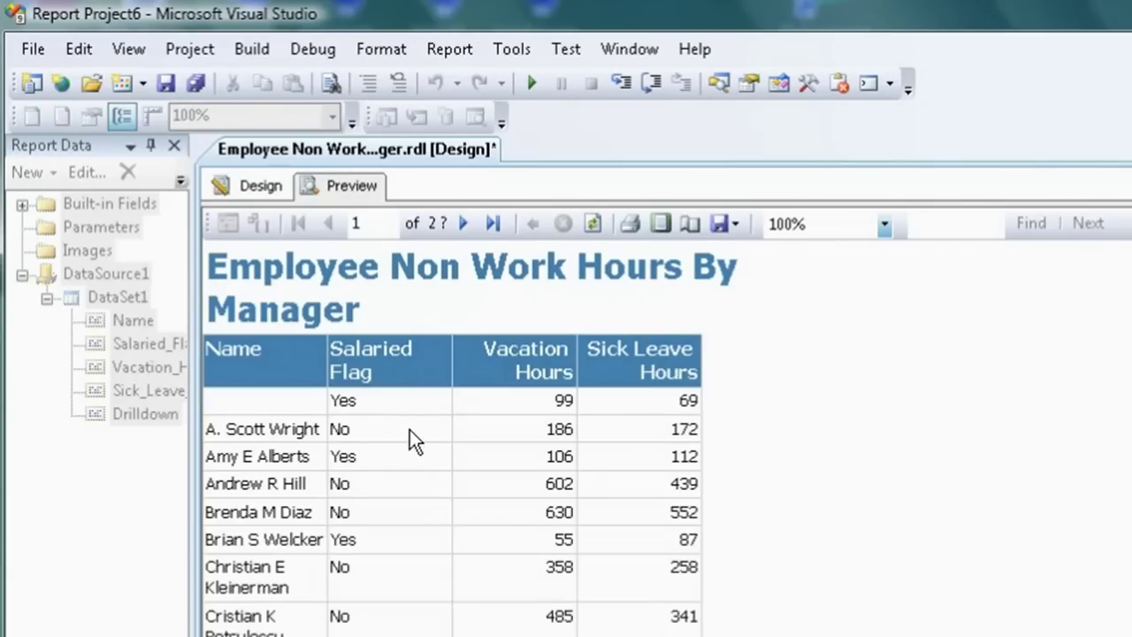
pyautogui.click(275, 193)
# Give the [Name] text box a Go to URL action pointing to the [Drilldown] field
pyautogui.rightClick(324, 351)
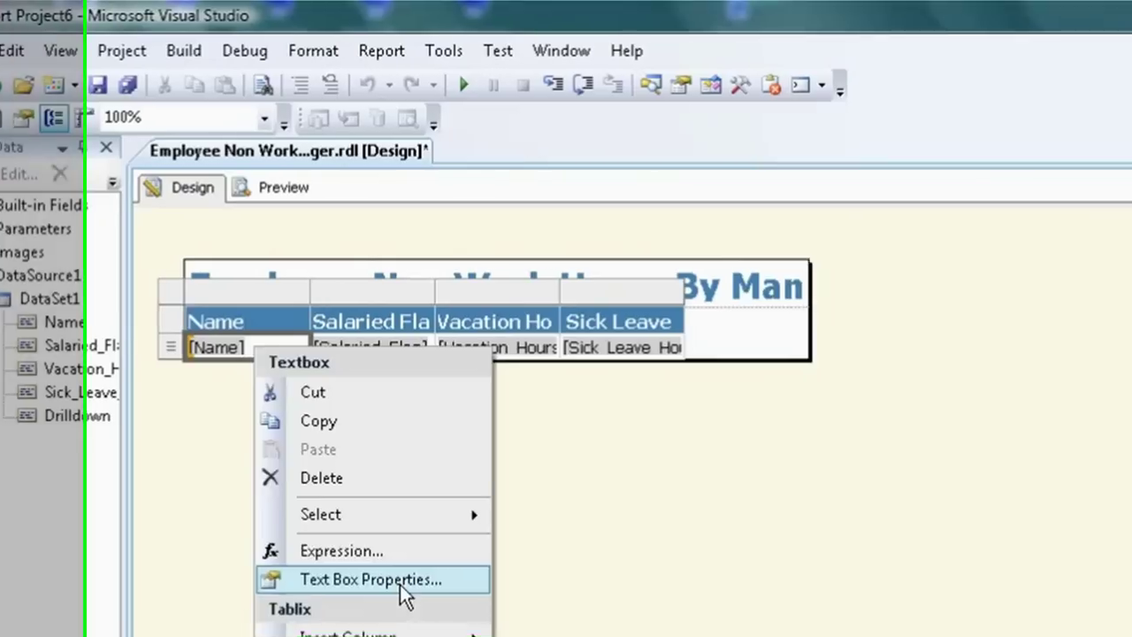
pyautogui.click(402, 582)
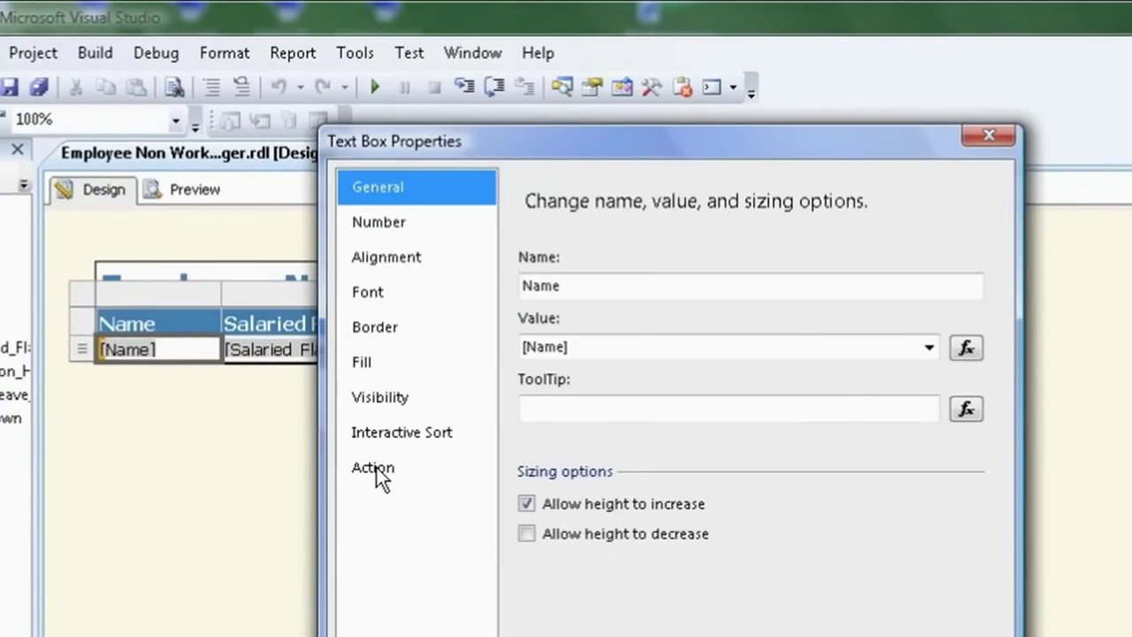
pyautogui.click(376, 471)
pyautogui.click(577, 379)
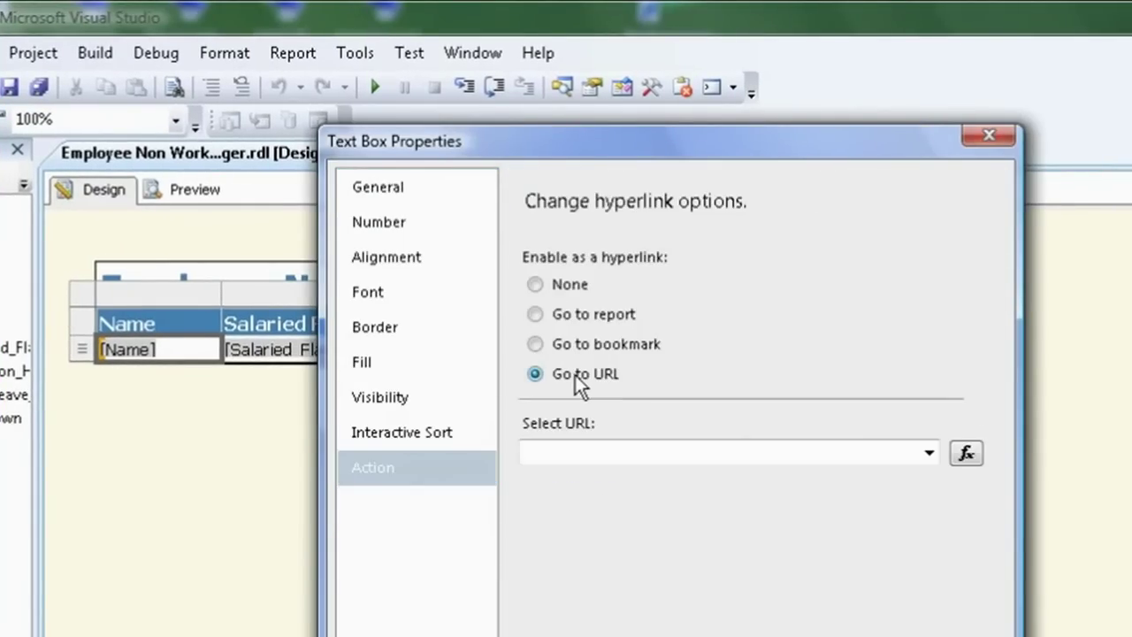
pyautogui.click(930, 455)
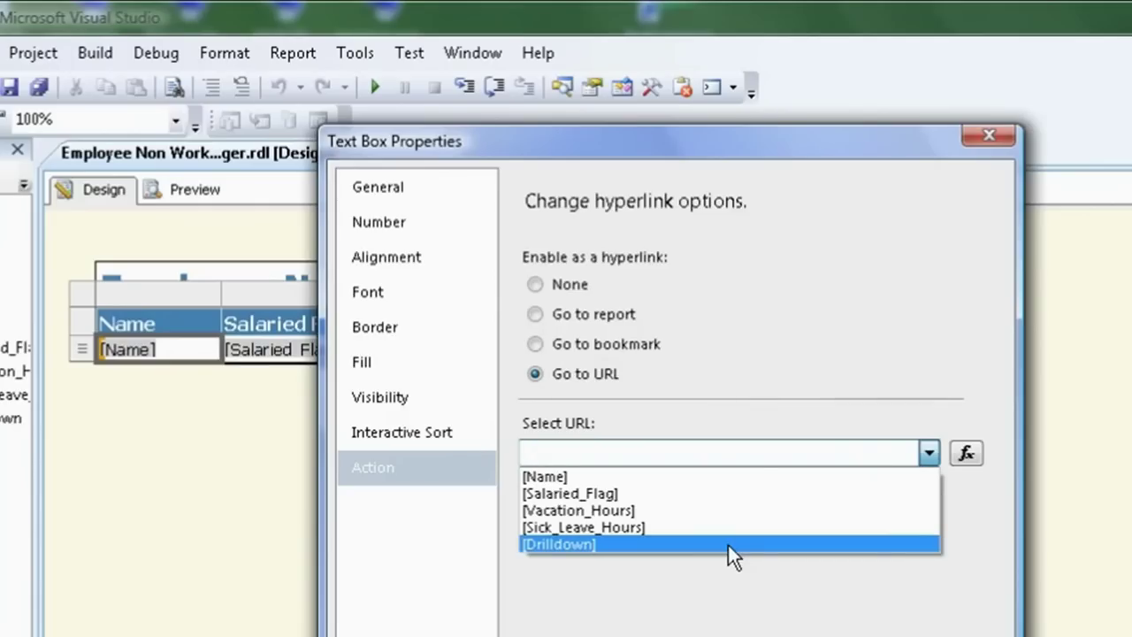
pyautogui.click(727, 544)
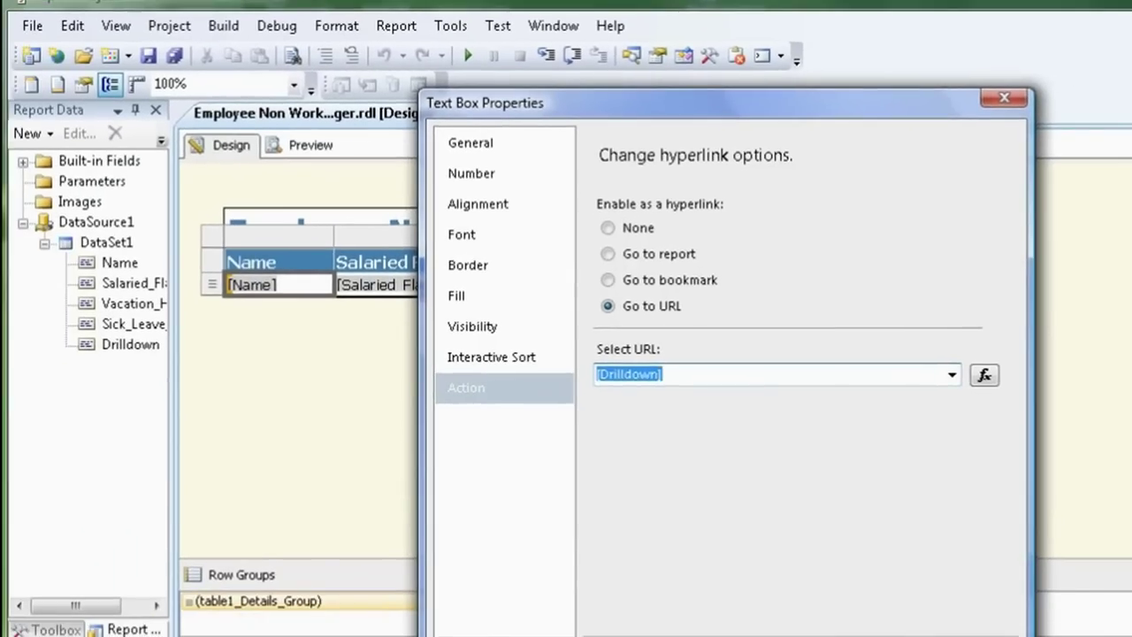
pyautogui.press('Return')
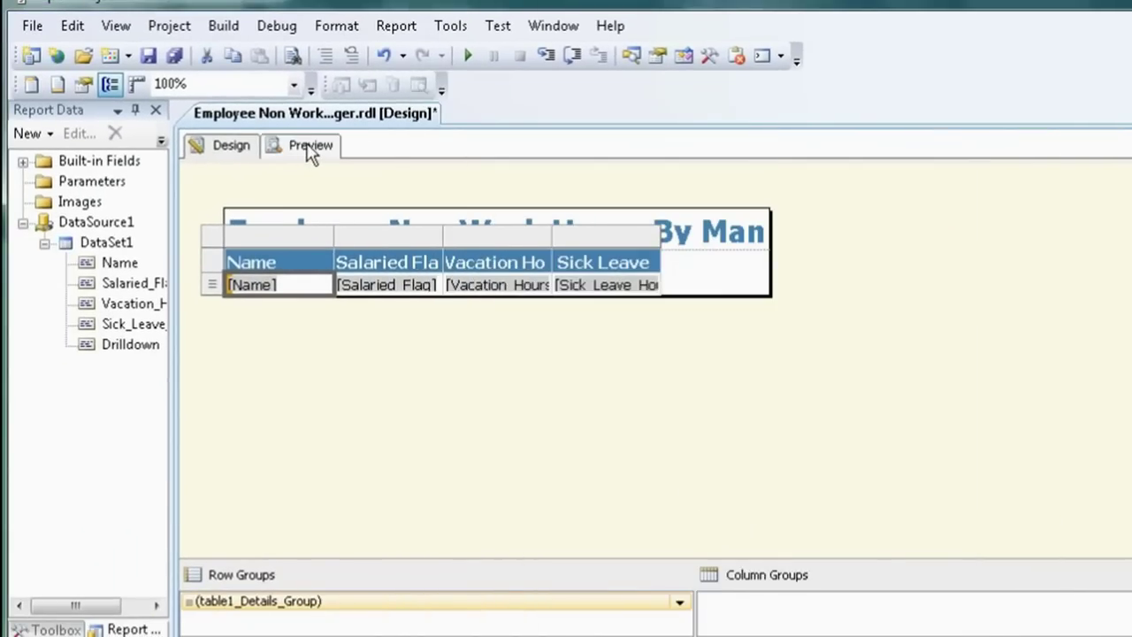
# Preview the report and follow an employee name link into the SharperLight drilldown in Internet Explorer
pyautogui.click(310, 147)
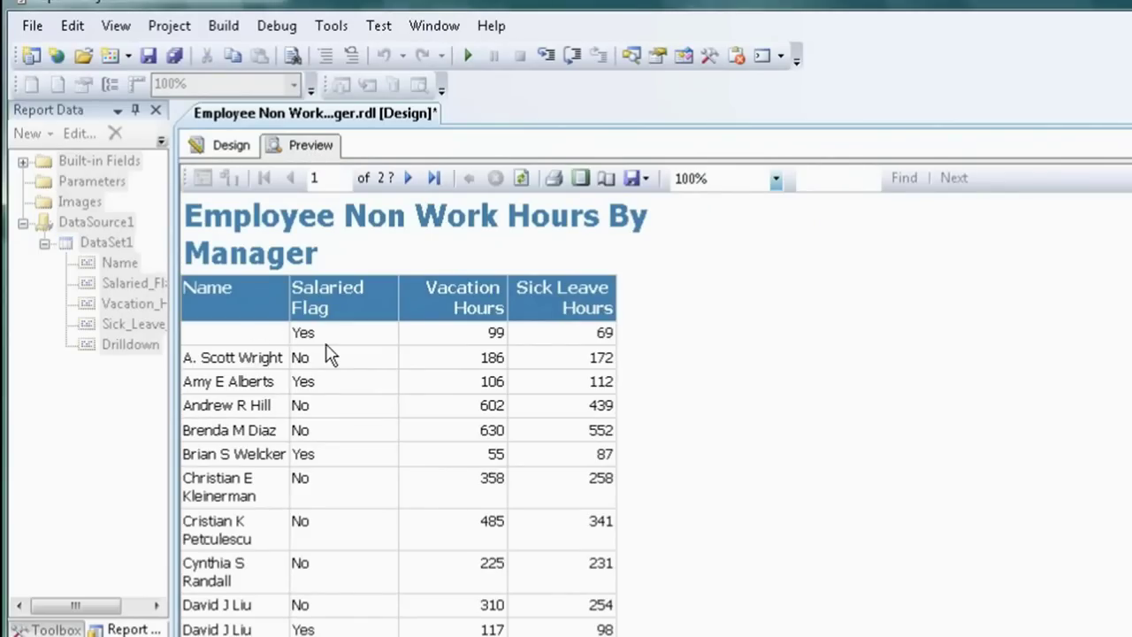
pyautogui.click(237, 363)
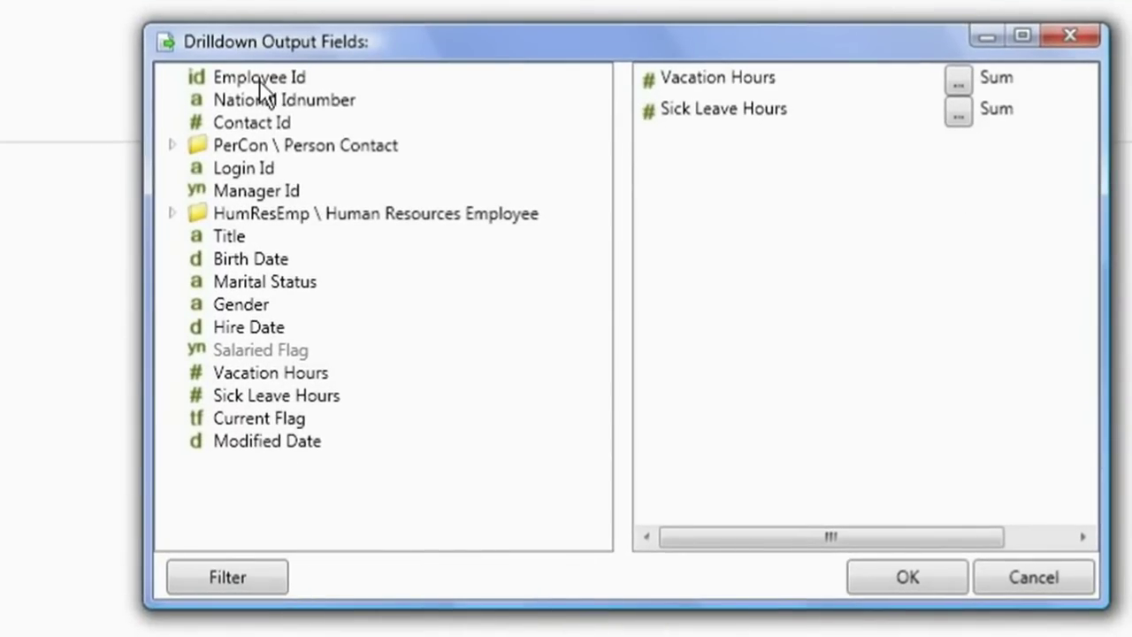
# Add Person Contact's Name to the Drilldown Output Fields and run the drilldown
pyautogui.click(171, 145)
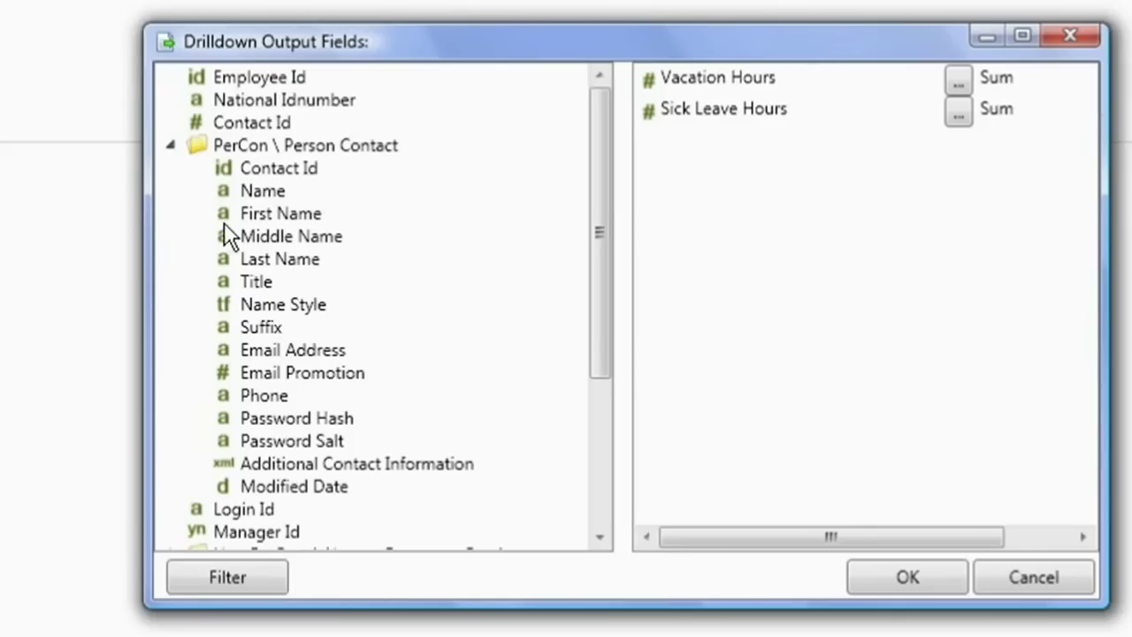
pyautogui.doubleClick(256, 192)
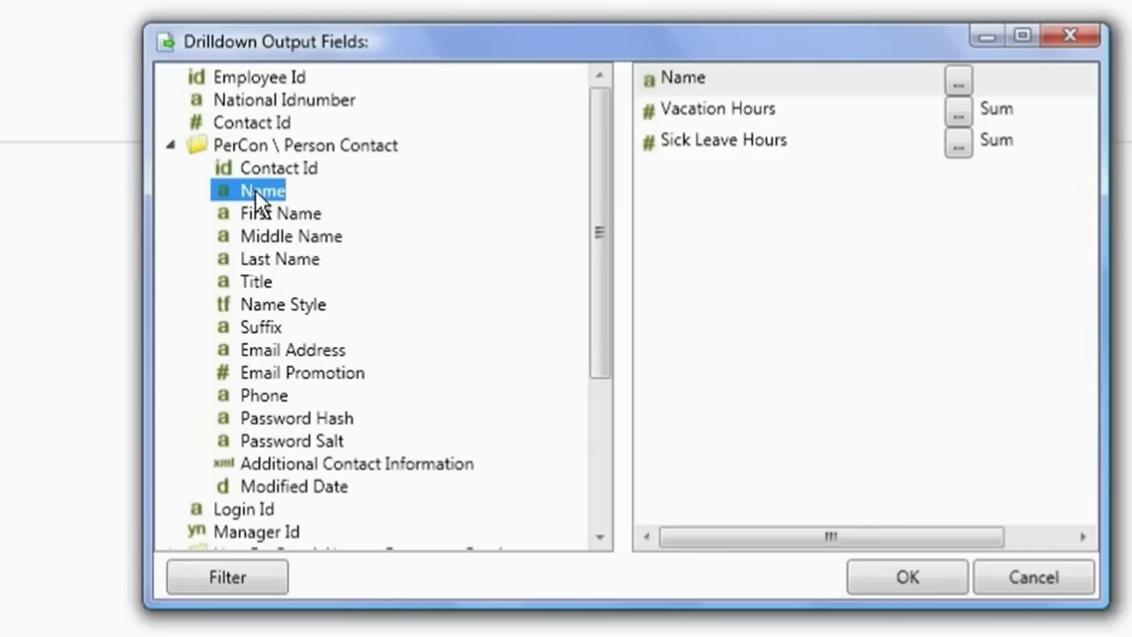
pyautogui.click(171, 145)
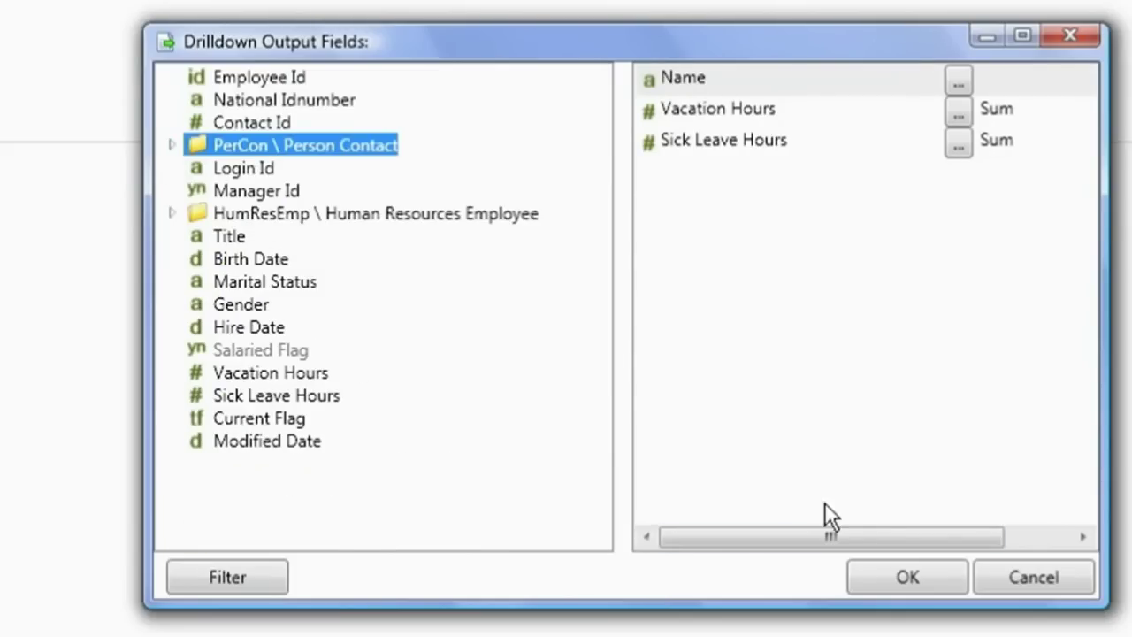
pyautogui.click(882, 576)
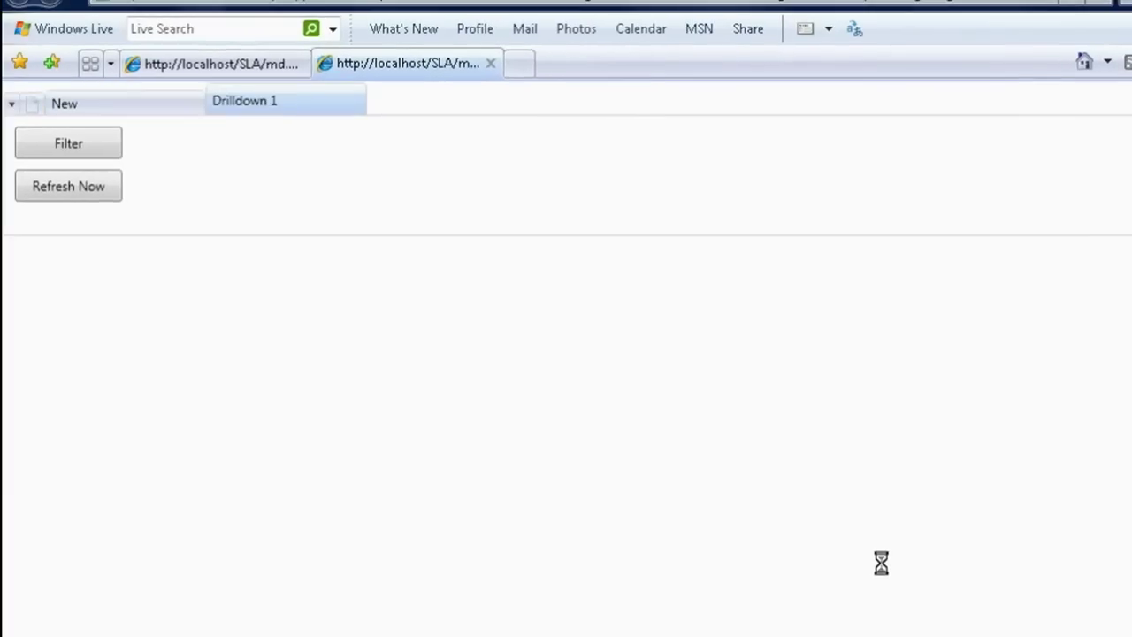